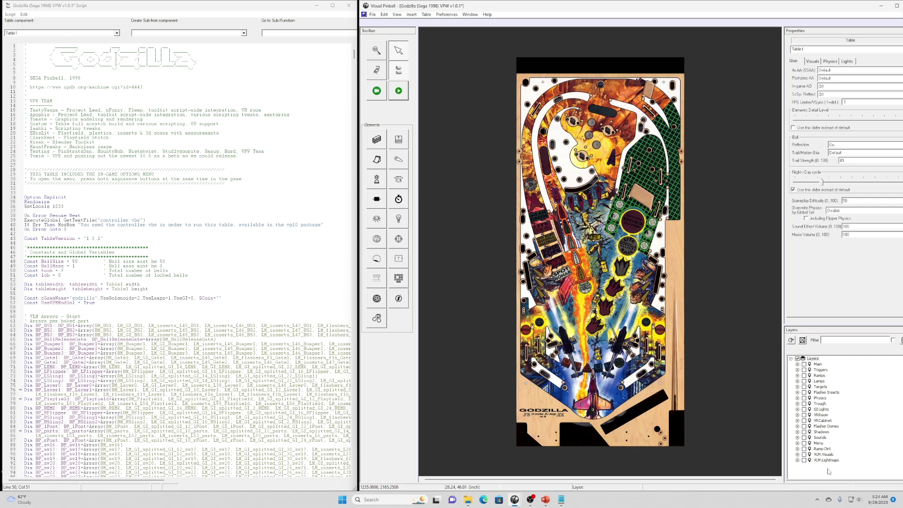
Show and hide the VLM.Visuals layer and the VLM.Lightmaps layer over the playfield image
click(804, 455)
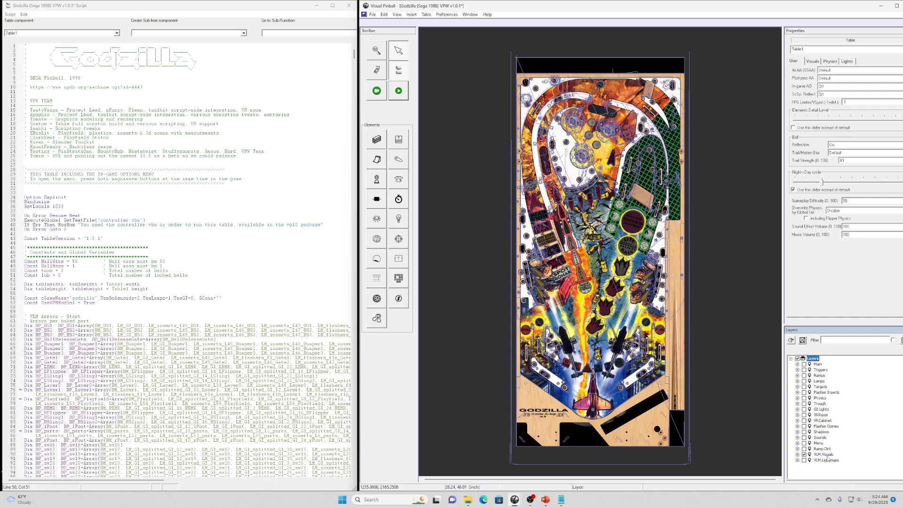
click(804, 455)
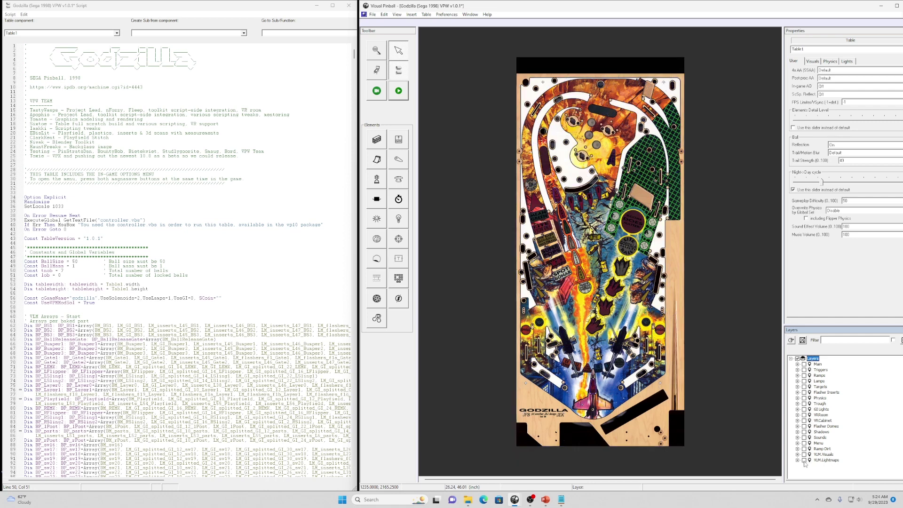
click(804, 461)
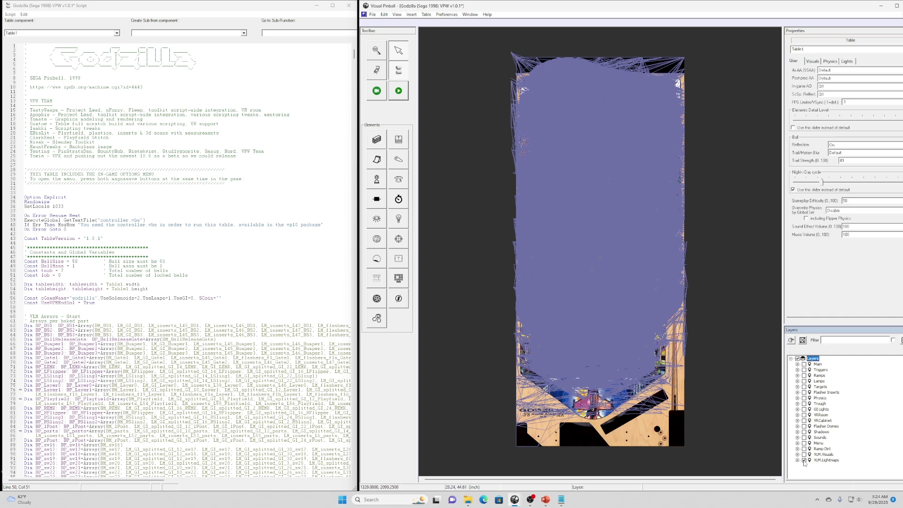
click(804, 461)
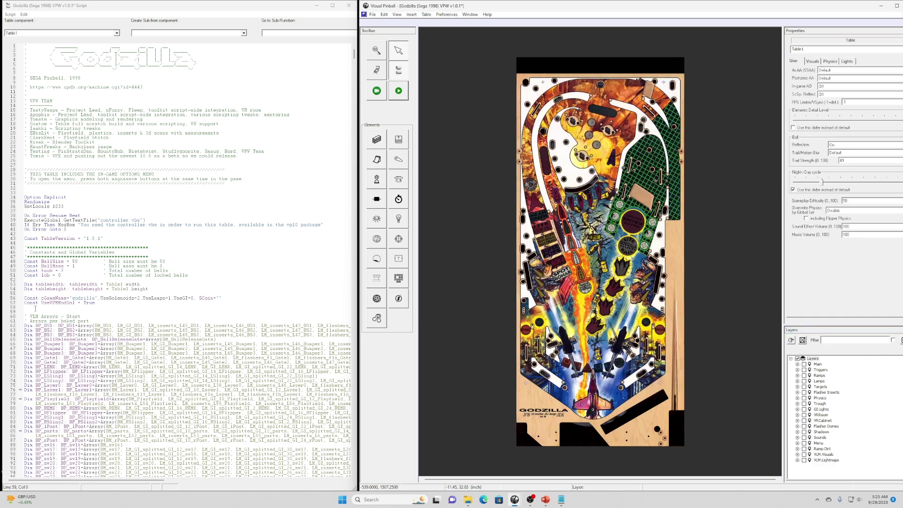
Look through the VLM Arrays section of the table script, from its start comment to its end comment
scroll(25, 311, down, 17)
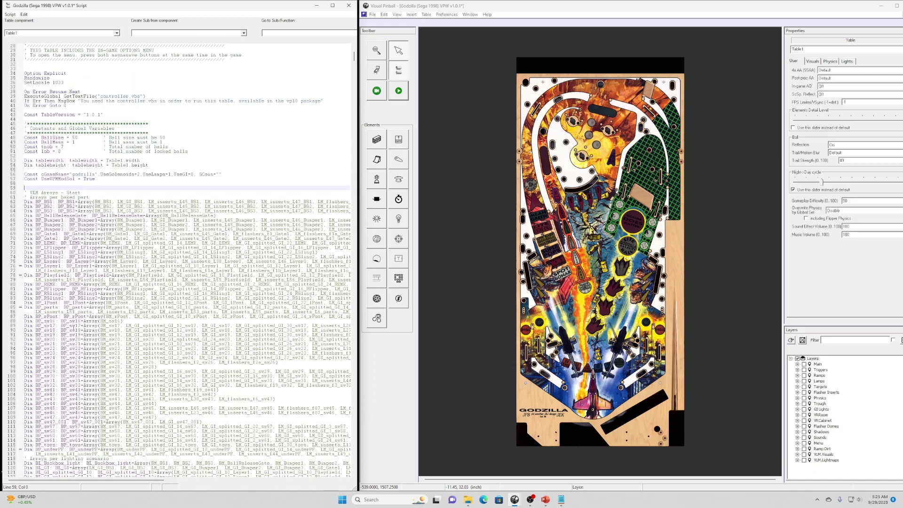
scroll(25, 311, down, 20)
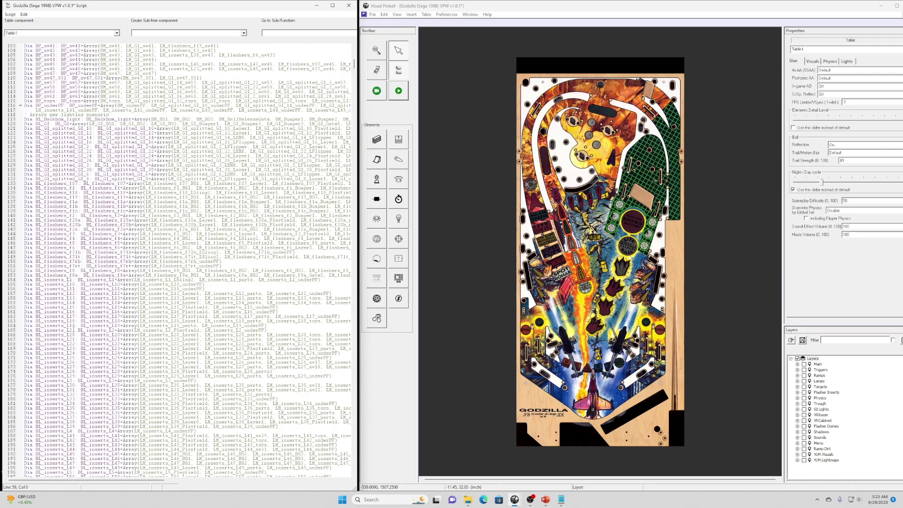
scroll(73, 329, down, 12)
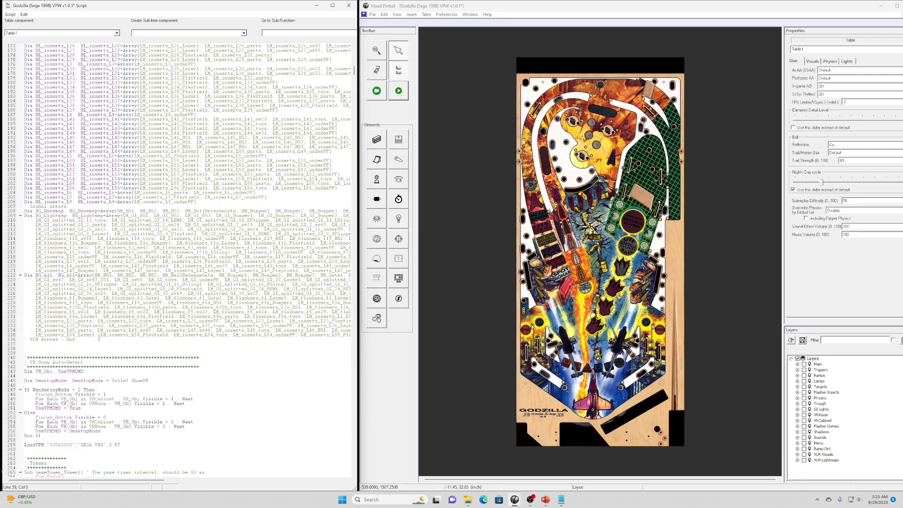
drag(99, 338, 27, 179)
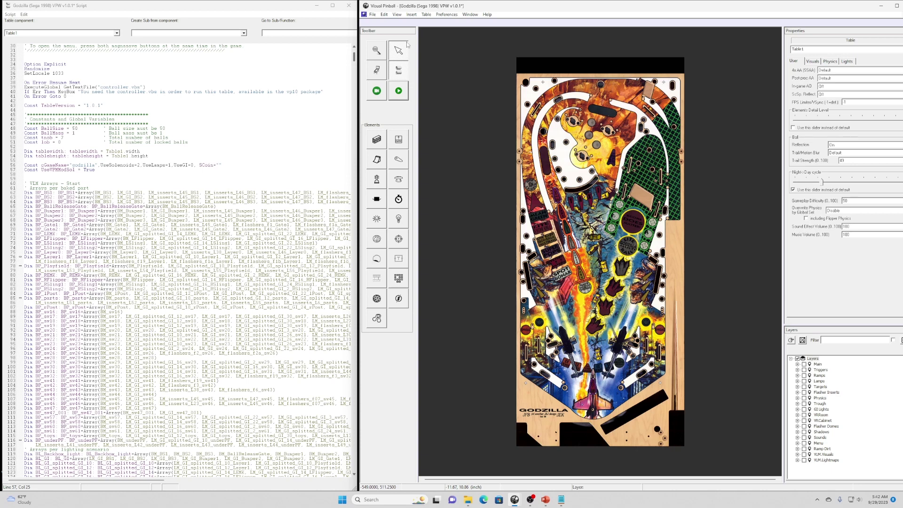
Turn off the playfield image/backdrop and compare the VLM.Visuals and VLM.Lightmaps layers, leaving only VLM.Visuals shown
click(397, 15)
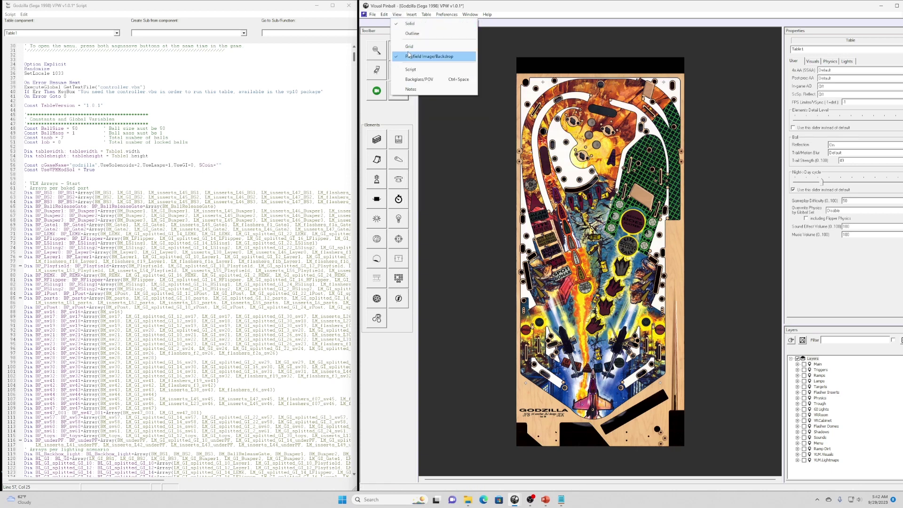
click(429, 57)
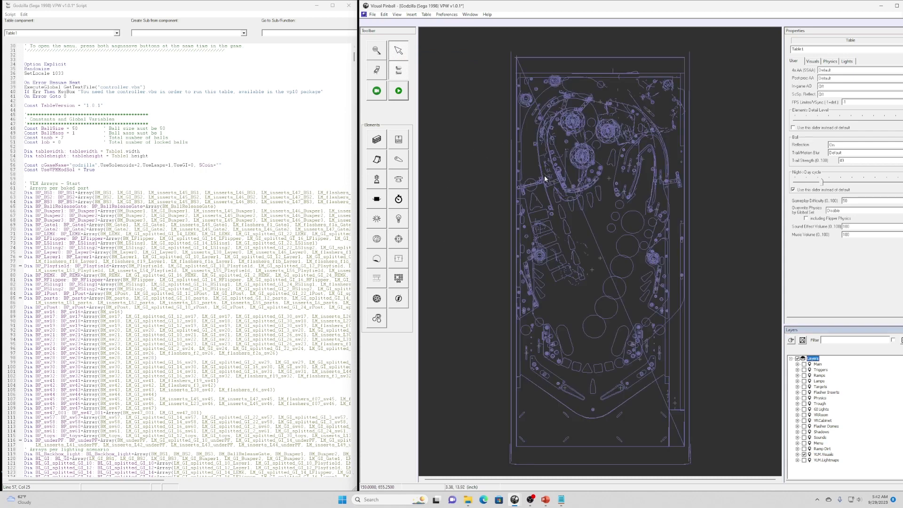
click(804, 455)
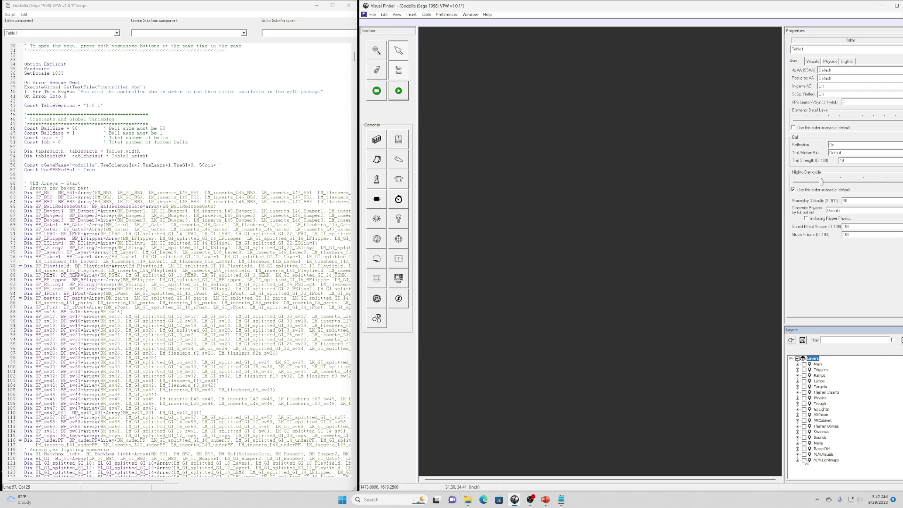
click(804, 460)
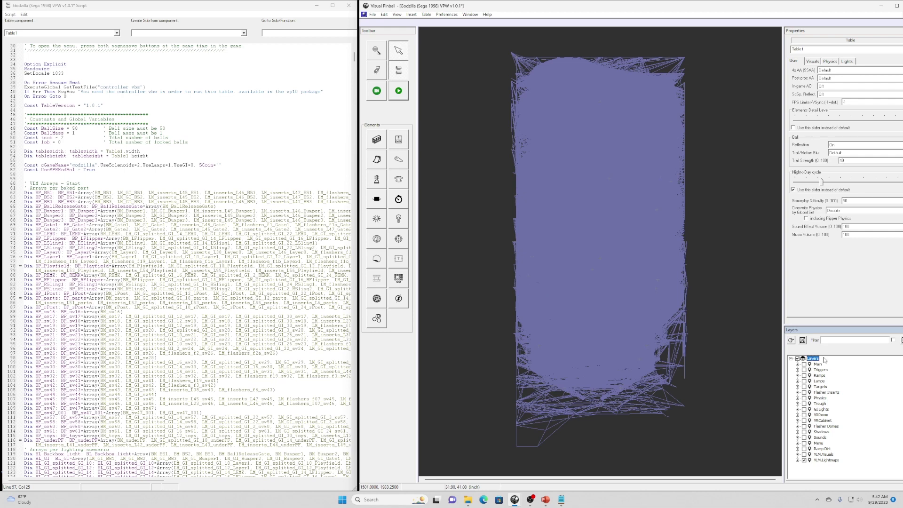
click(838, 339)
click(804, 454)
click(804, 455)
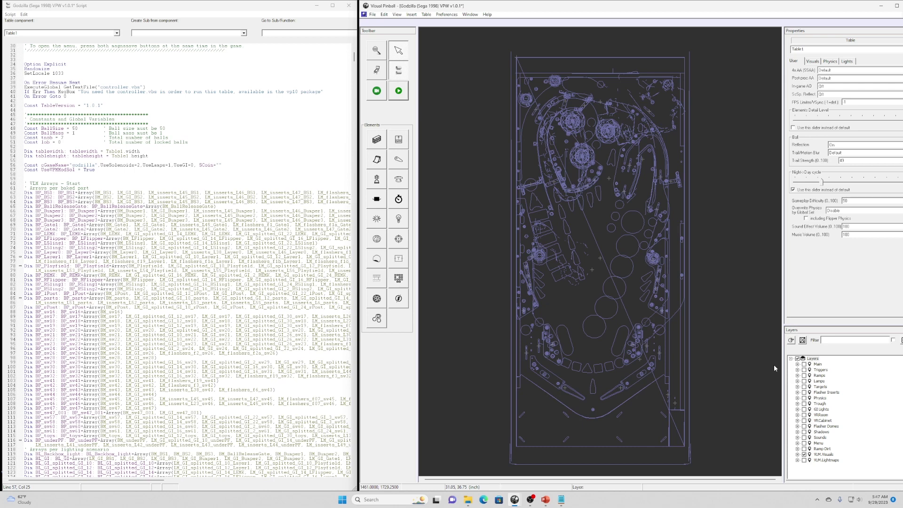
Run the Godzilla table and open the Live Editor from the in-game pause menu
click(402, 93)
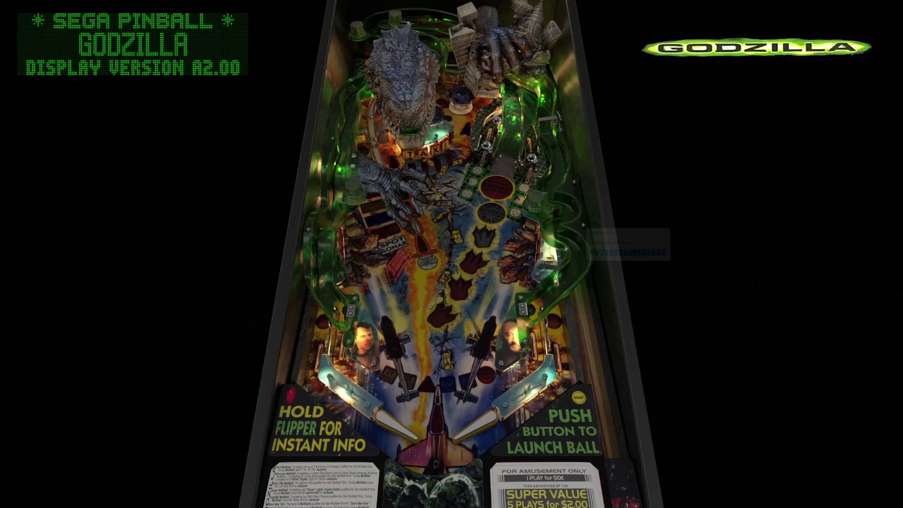
key(Escape)
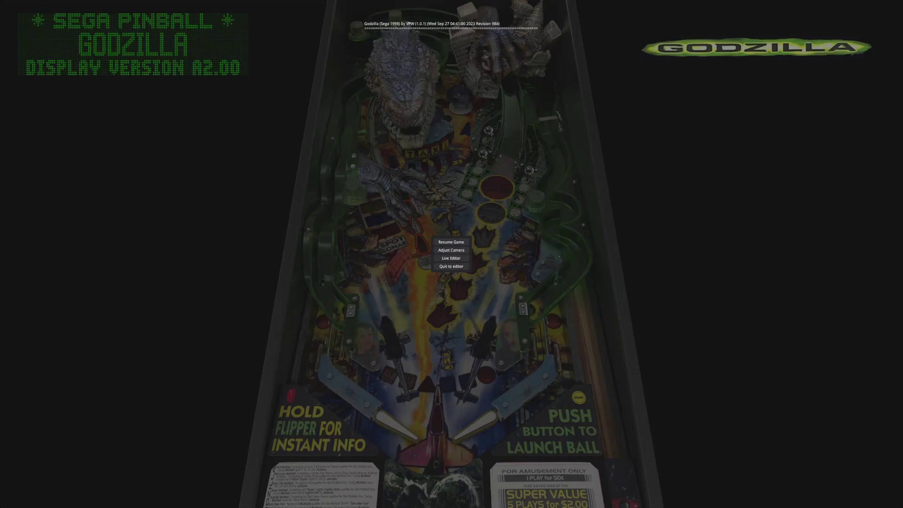
click(451, 258)
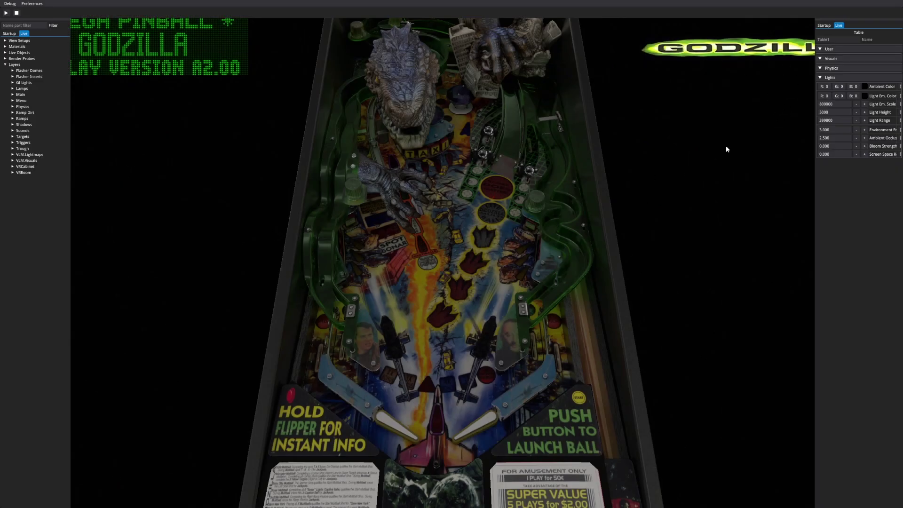
Inspect the 3D table from several camera angles, both paused and running, and return to the table editor
scroll(752, 96, up, 3)
drag(752, 96, 557, 142)
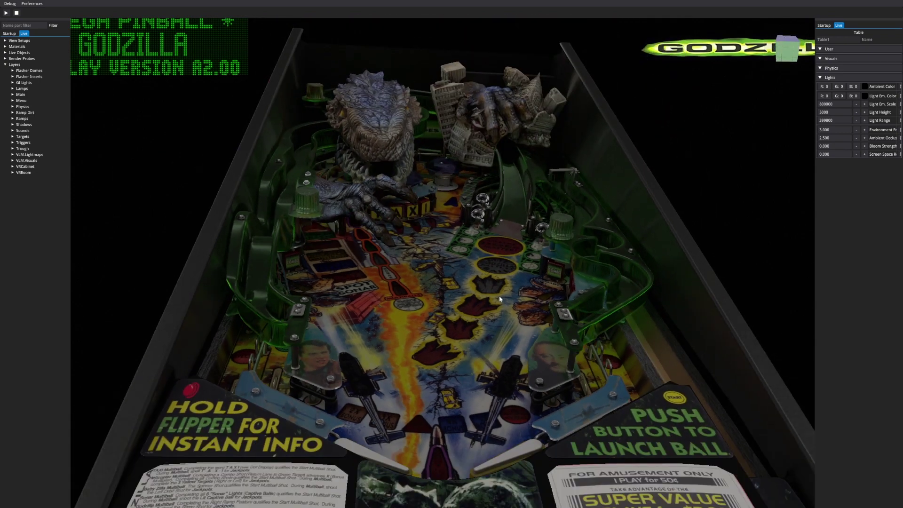
drag(794, 57, 786, 60)
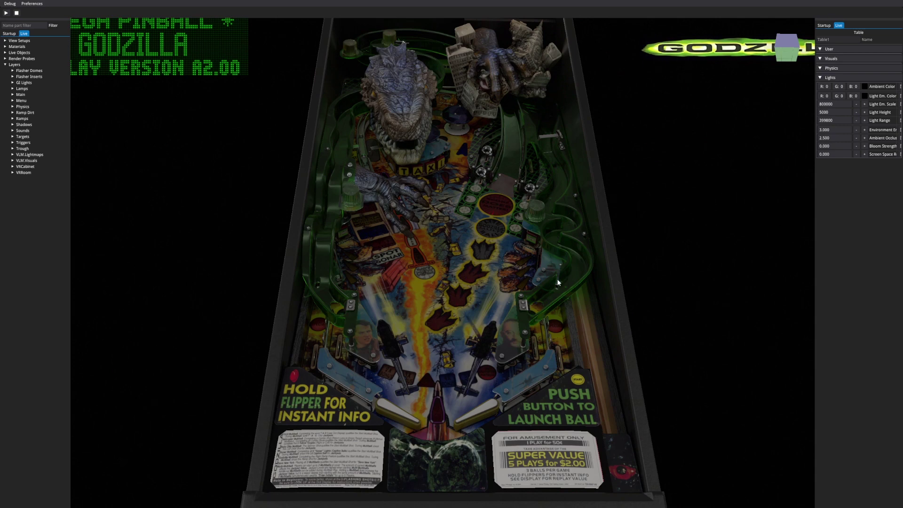
click(6, 12)
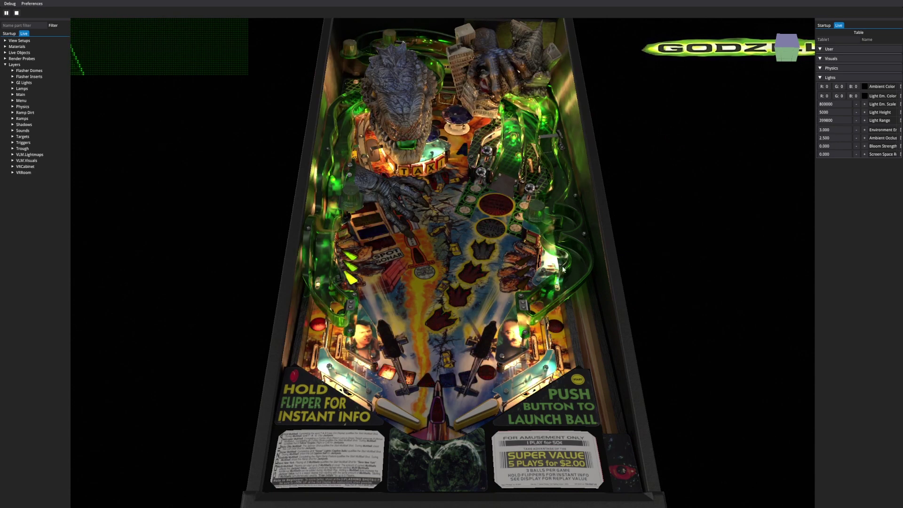
click(785, 47)
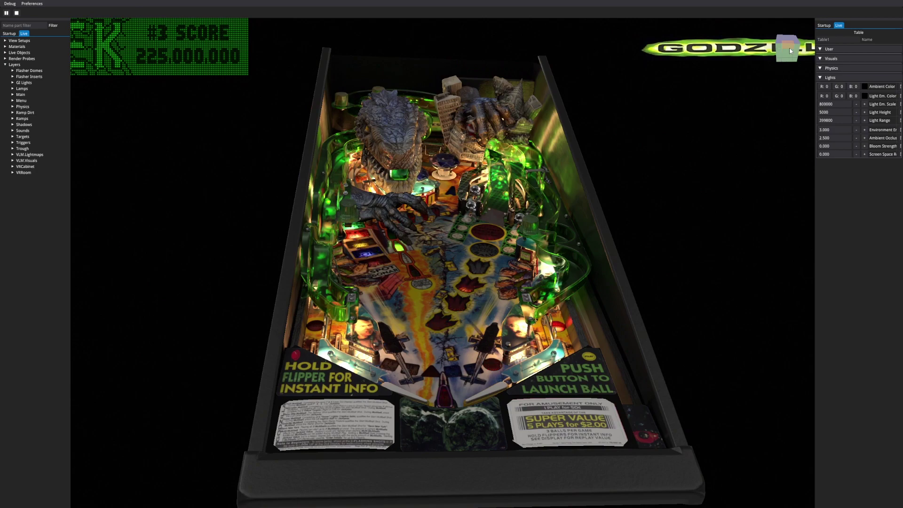
key(q)
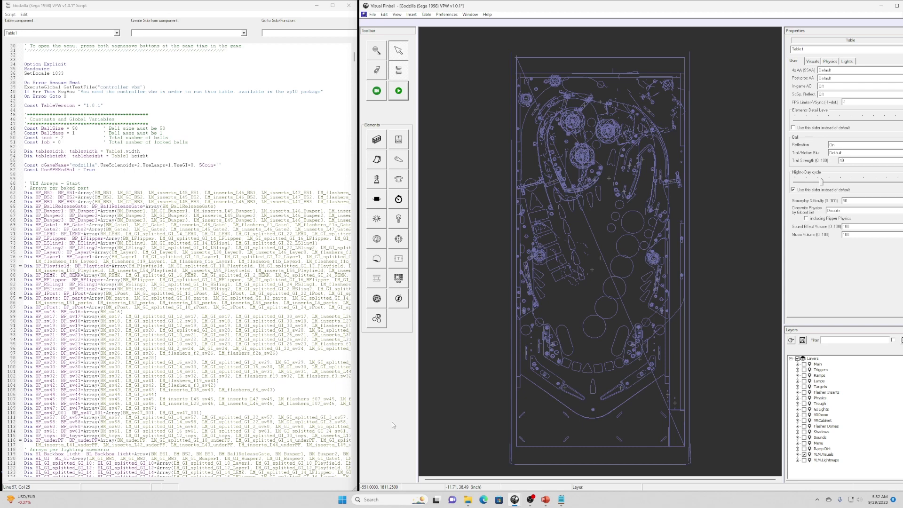
Briefly display the VLM.Lightmaps layer and filter the layer list by f18
click(835, 340)
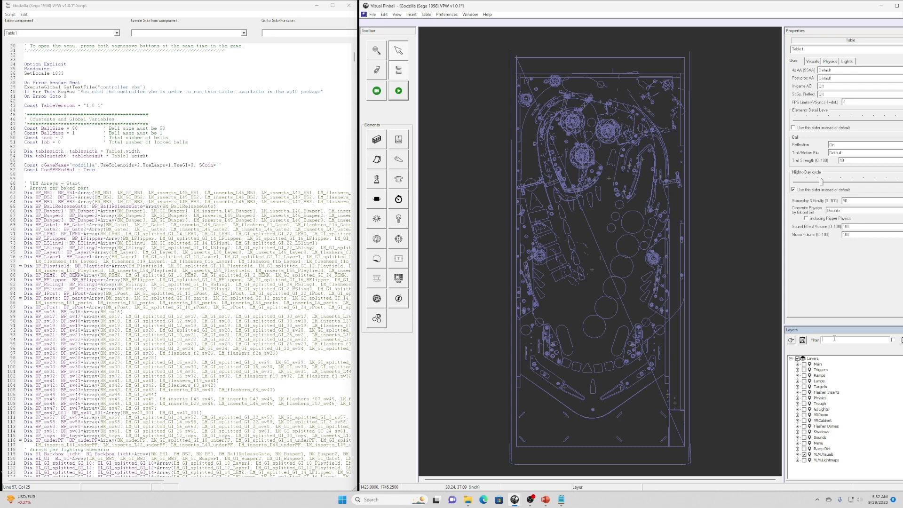
click(804, 460)
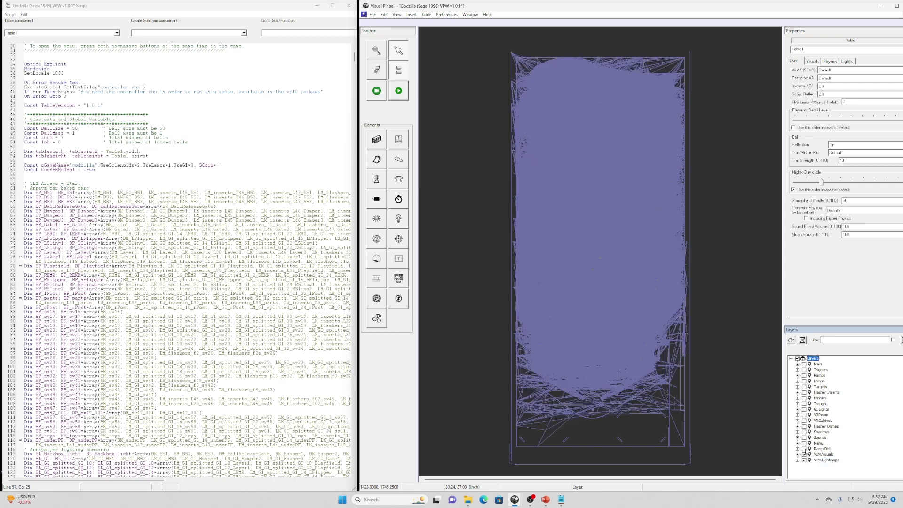
click(805, 460)
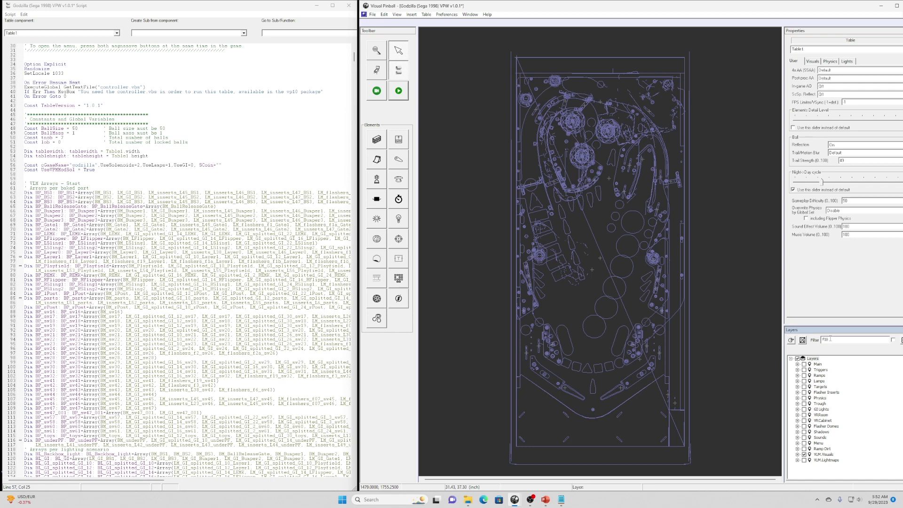
key(Return)
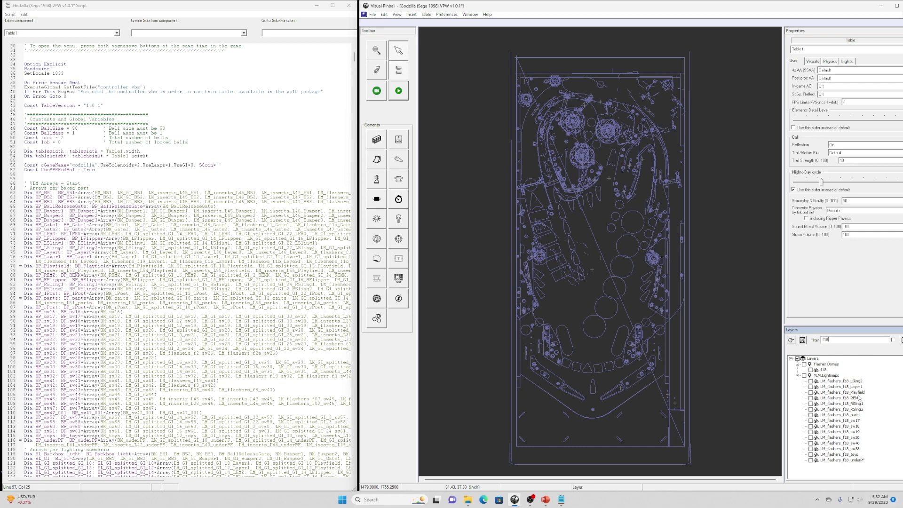
double_click(832, 339)
Show the f18 light from Flasher Domes, select it on the playfield to view its properties, and hide it again
click(810, 370)
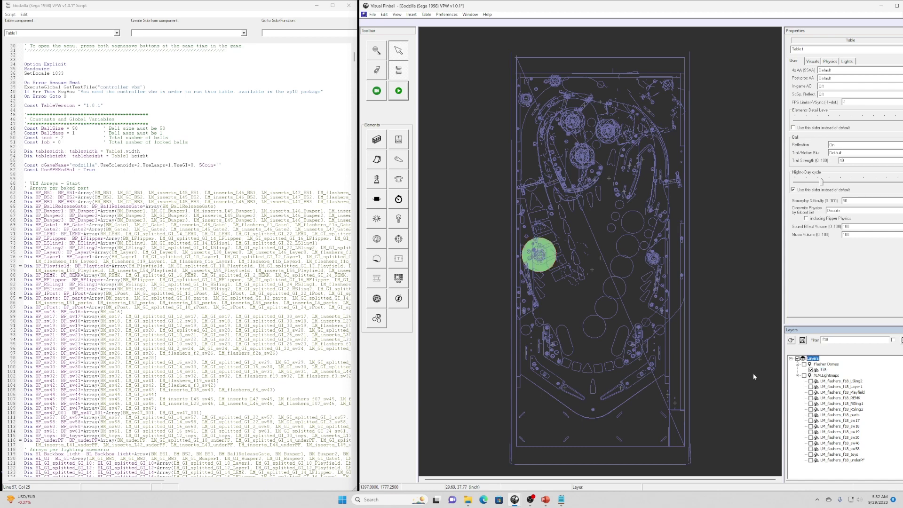
click(527, 257)
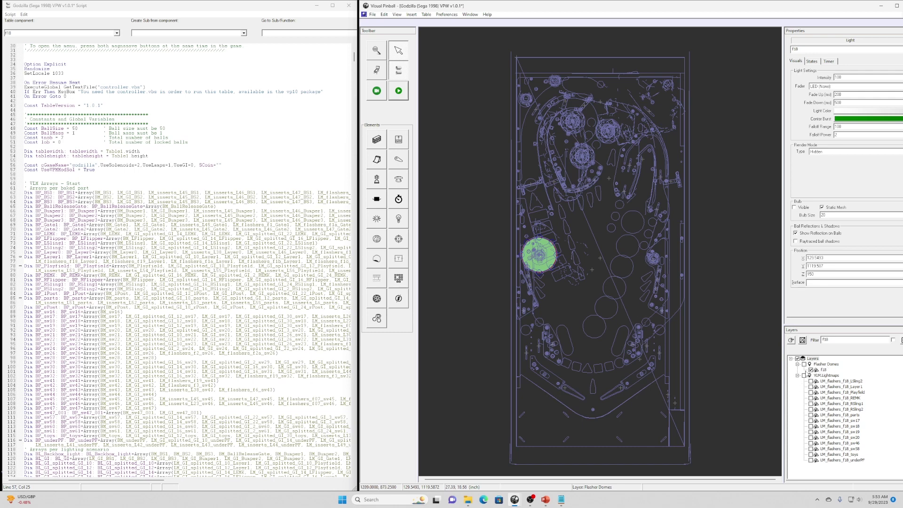
click(811, 369)
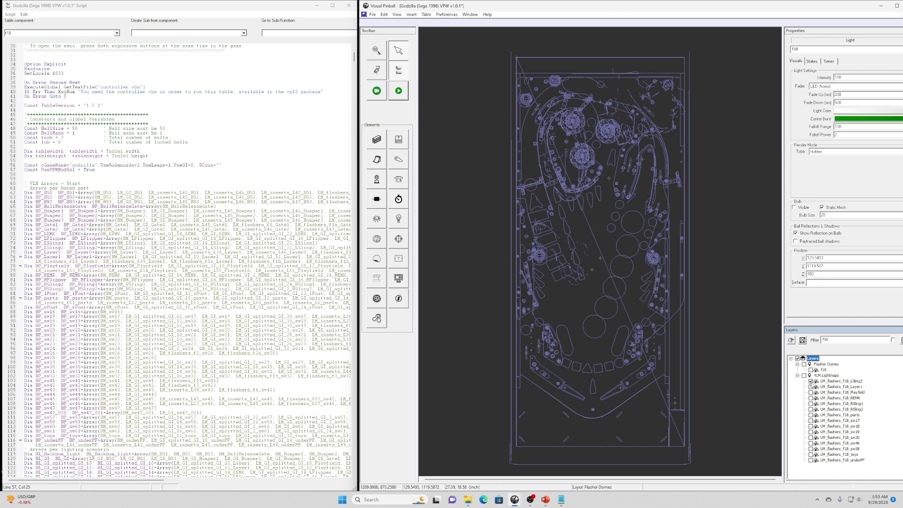
Show all f18 flasher lightmaps in the VLM.Lightmaps group at once, and hide them again
click(825, 376)
click(803, 376)
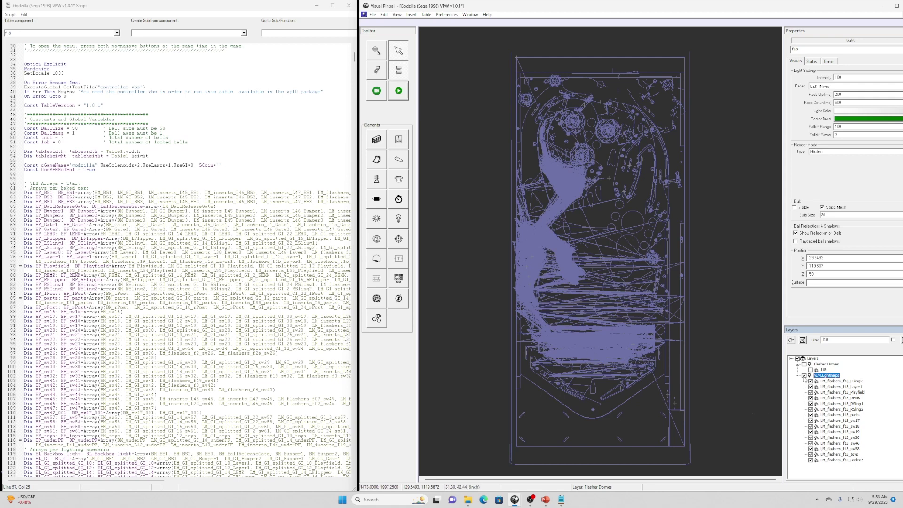
click(804, 375)
Display individual f18 lightmaps such as REMK and parts, and hide the whole VLM.Lightmaps group
click(811, 397)
click(811, 404)
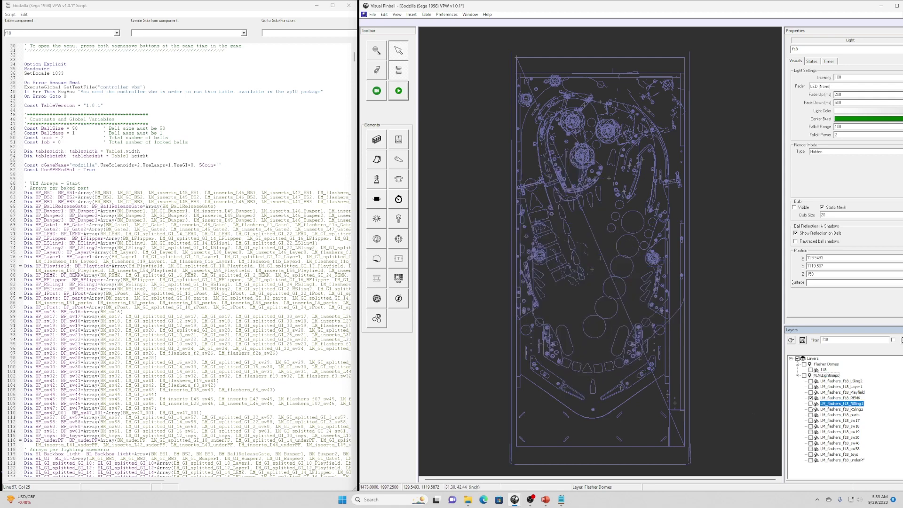
click(811, 415)
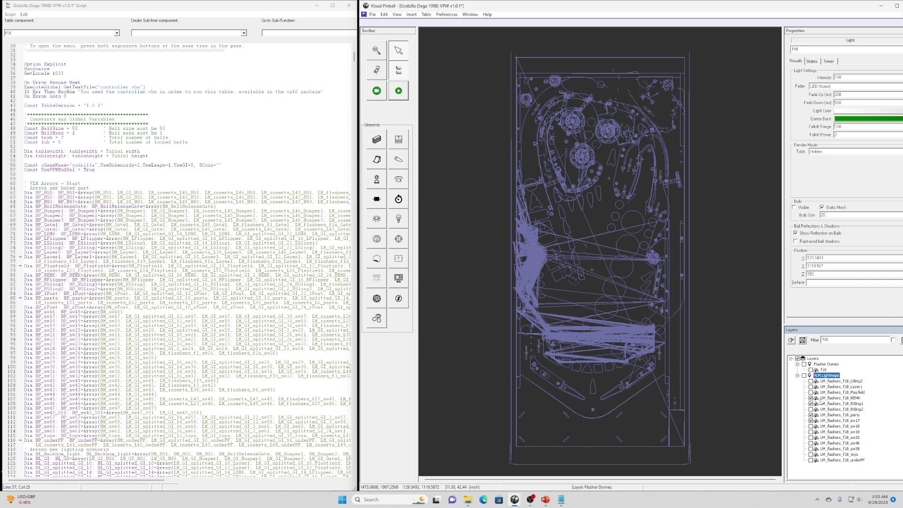
click(804, 375)
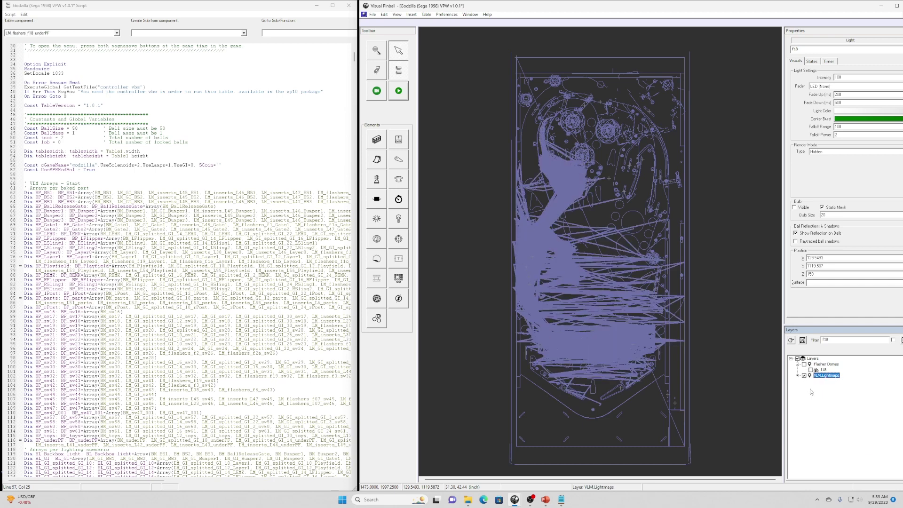
click(798, 375)
click(804, 375)
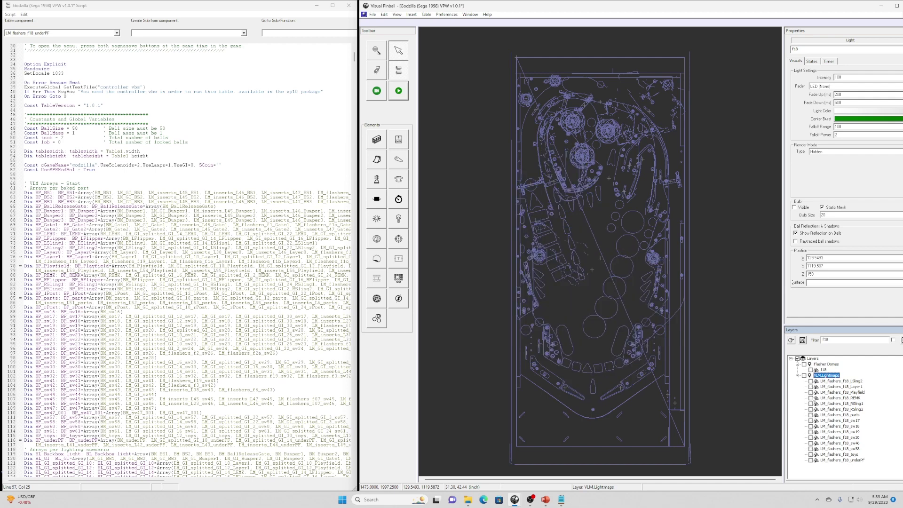
Display the LM_flashers_f18_parts lightmap to examine its mesh, and hide it again
click(810, 398)
click(810, 415)
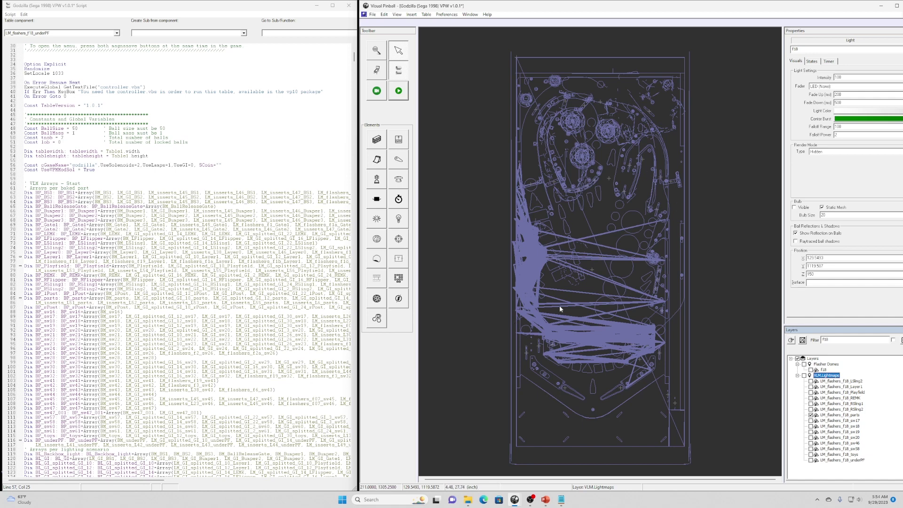
click(811, 414)
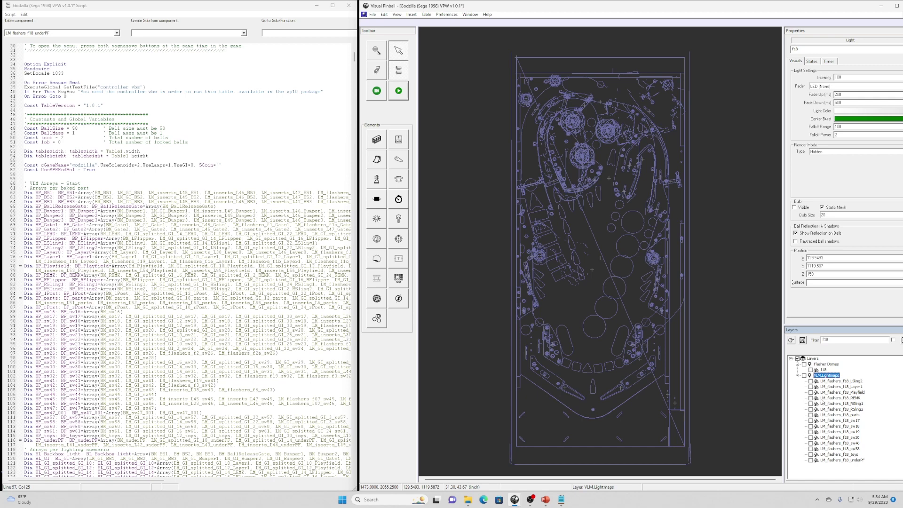
Show the LM_flashers_f18_REMK lightmap, select its mesh on the playfield to view its properties, and hide it again
click(810, 398)
click(636, 350)
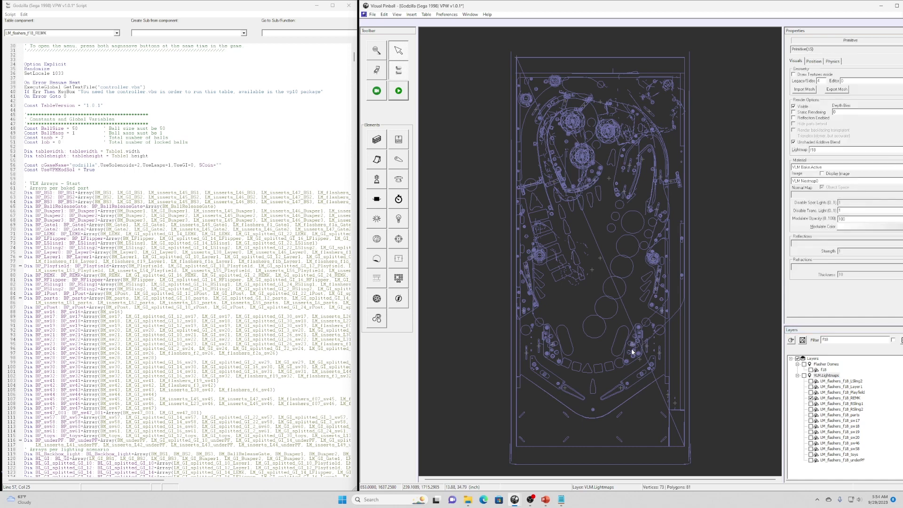
click(810, 399)
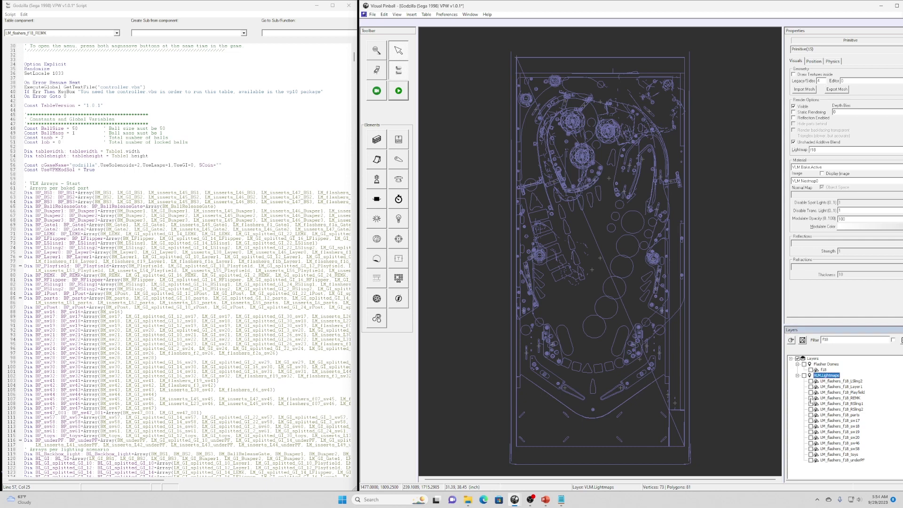
click(810, 399)
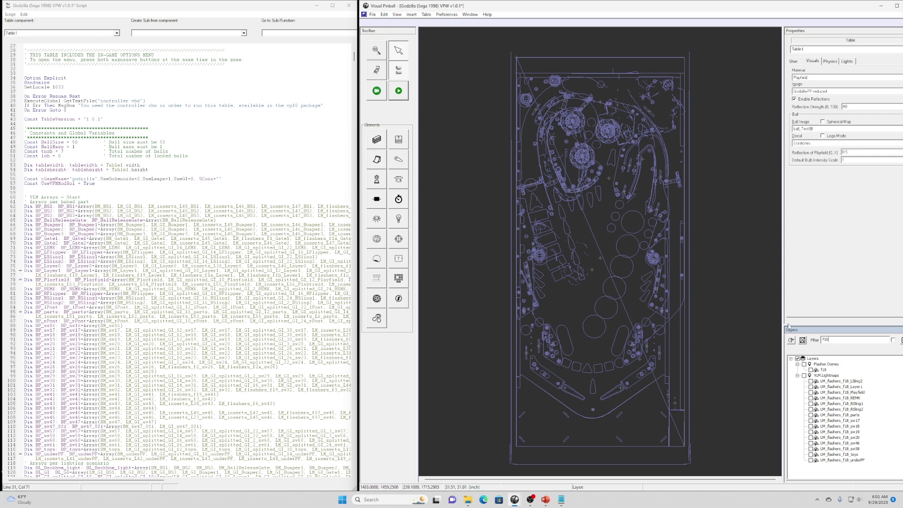
Filter the layers by REMK and hide BM_REMK in the VLM.Visuals group
double_click(843, 340)
text(REMK)
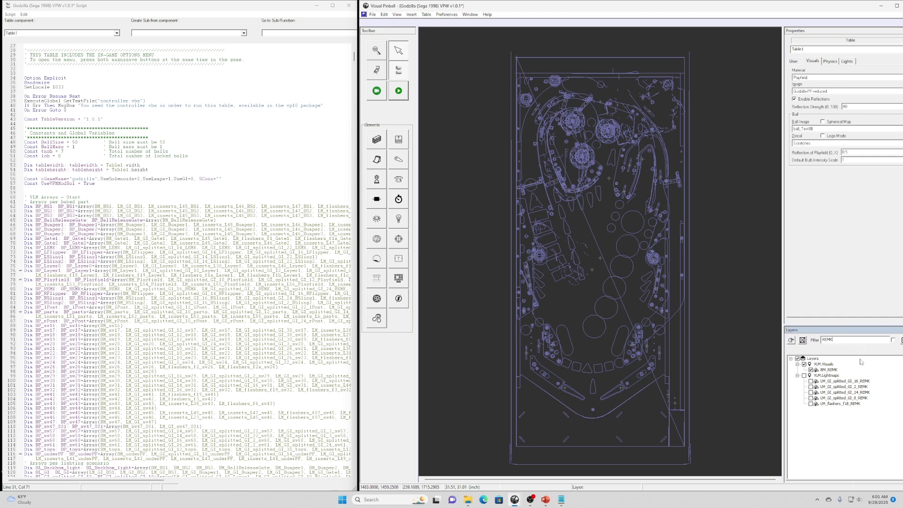
click(853, 440)
click(811, 369)
Show BM_REMK close up on the lower playfield, select it to view its properties, and toggle its visibility off and on
click(377, 53)
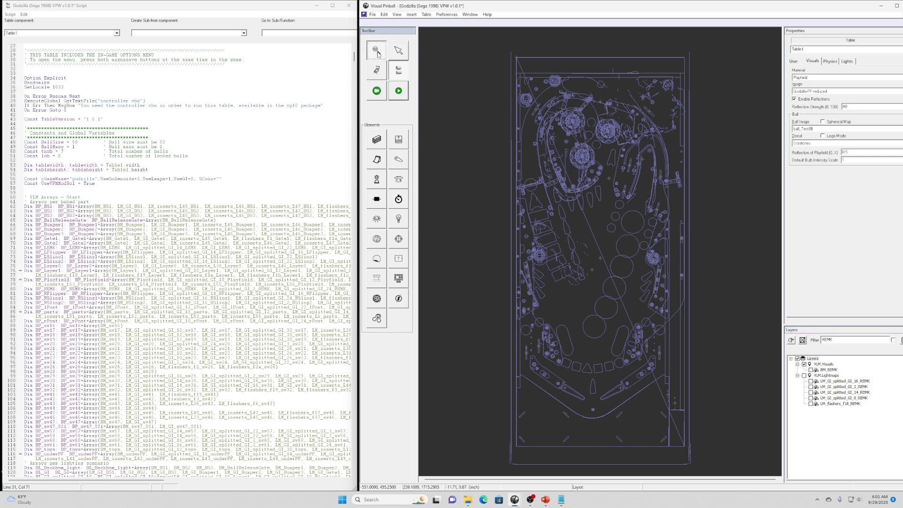
click(630, 349)
click(596, 255)
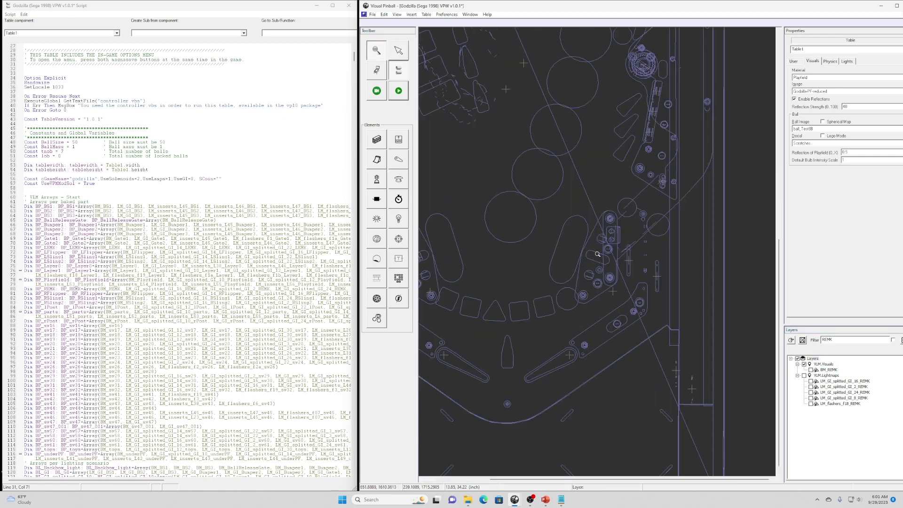
click(597, 253)
click(598, 256)
click(599, 255)
click(598, 256)
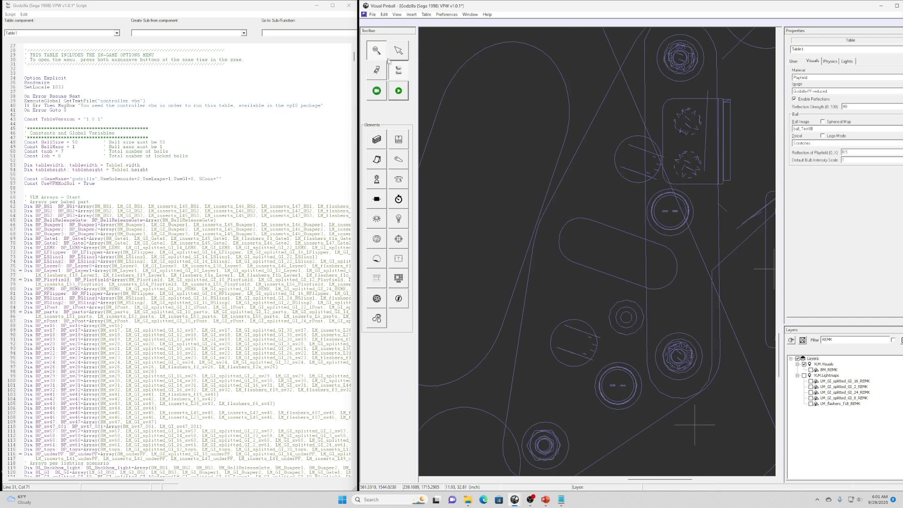
click(815, 371)
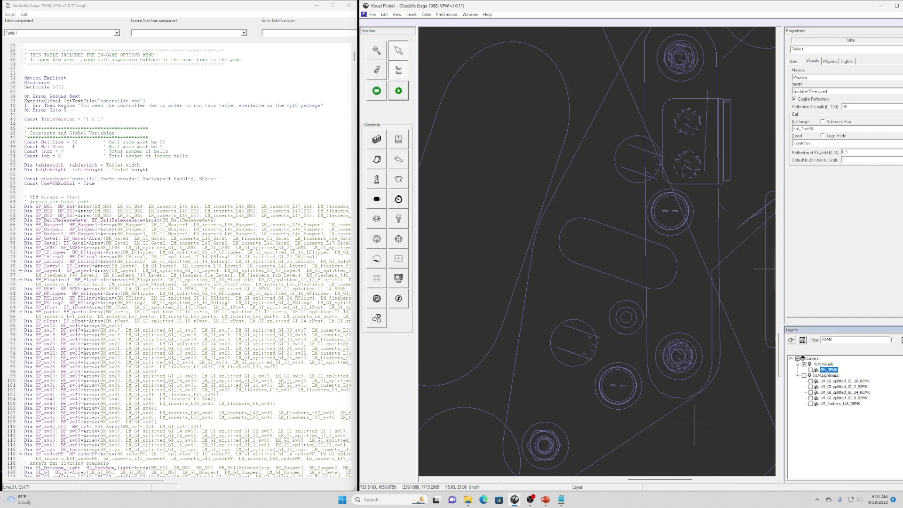
click(810, 370)
click(593, 249)
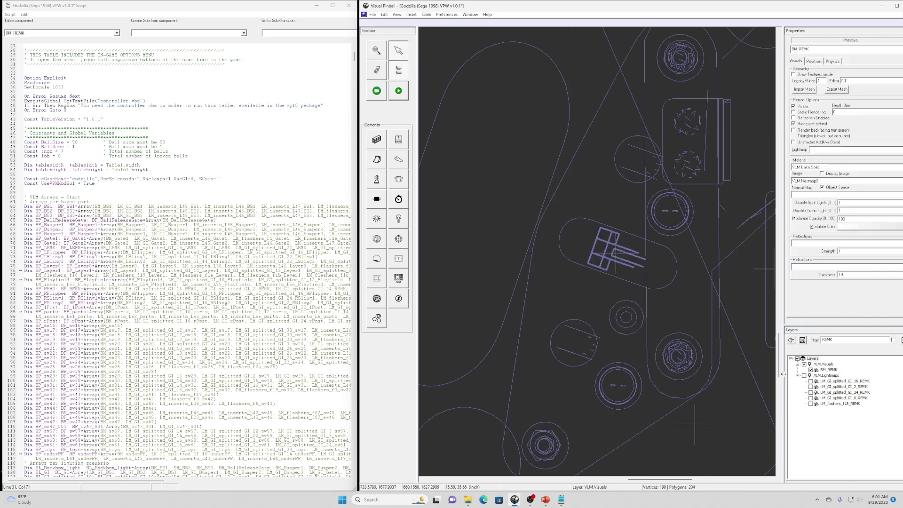
click(811, 370)
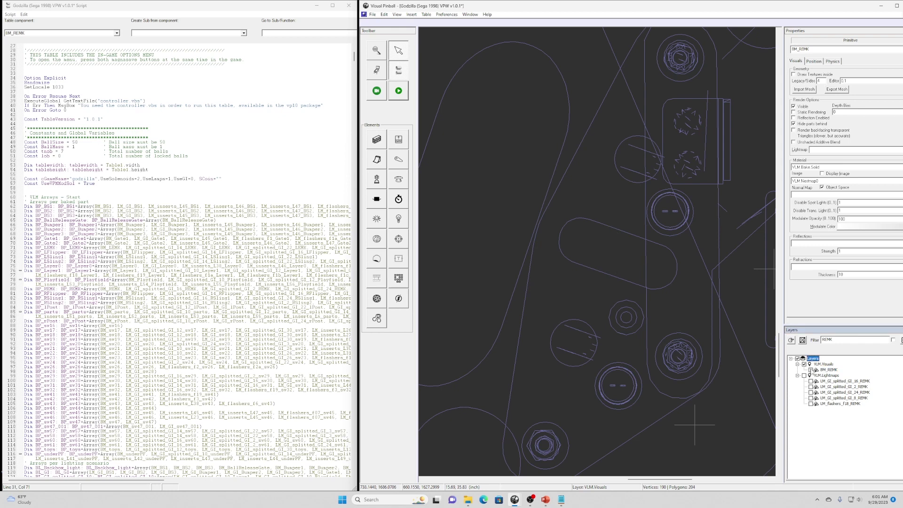
click(811, 370)
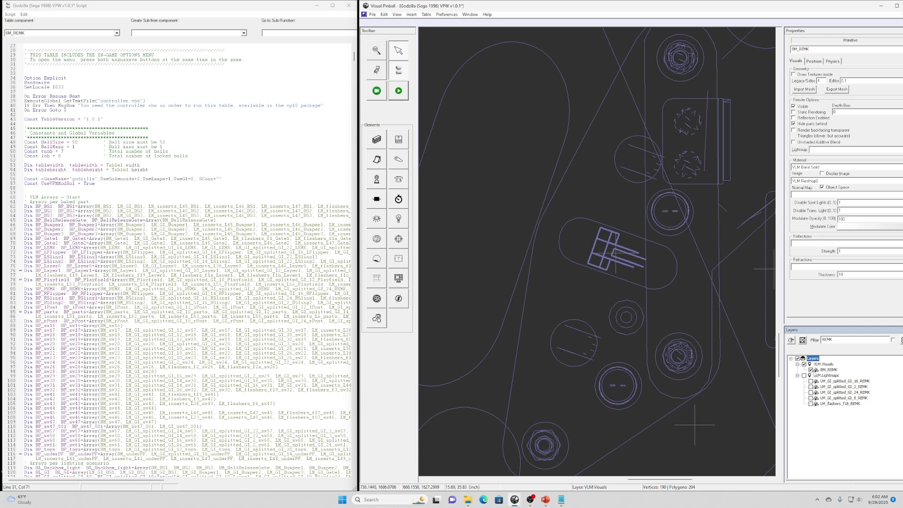
Show the four GI lightmaps for REMK and LM_flashers_f18_REMK on top of the baked REMK mesh
click(810, 381)
click(810, 387)
click(810, 392)
click(810, 398)
click(810, 404)
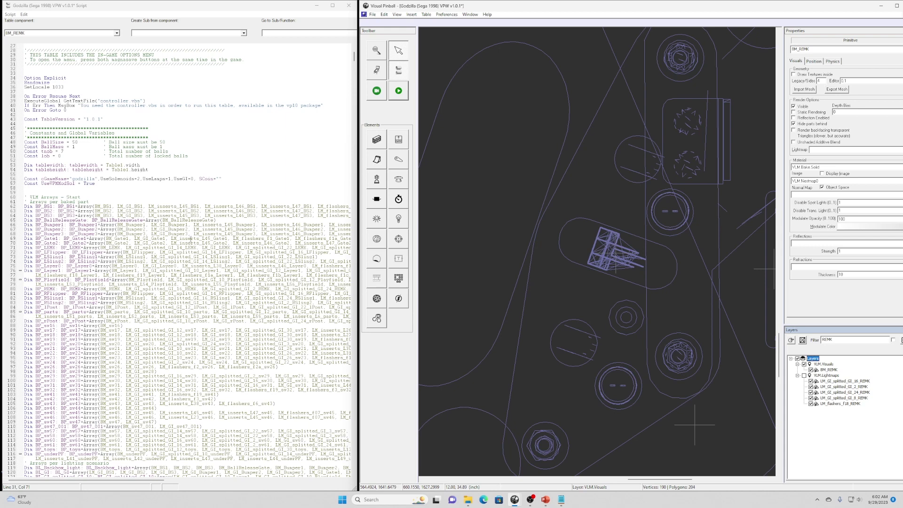
Widen the script window and examine the VLM arrays per baked part, starting with the BP_BS1 declaration
click(209, 202)
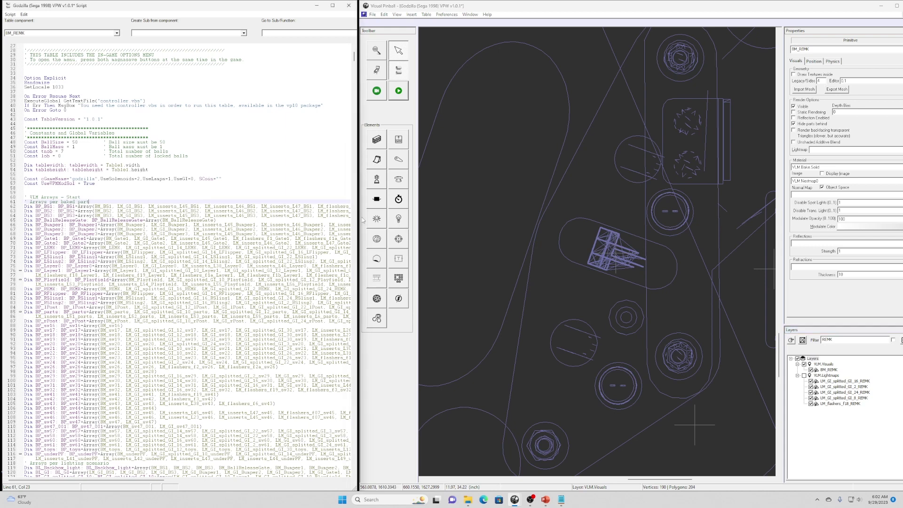
drag(358, 216, 468, 215)
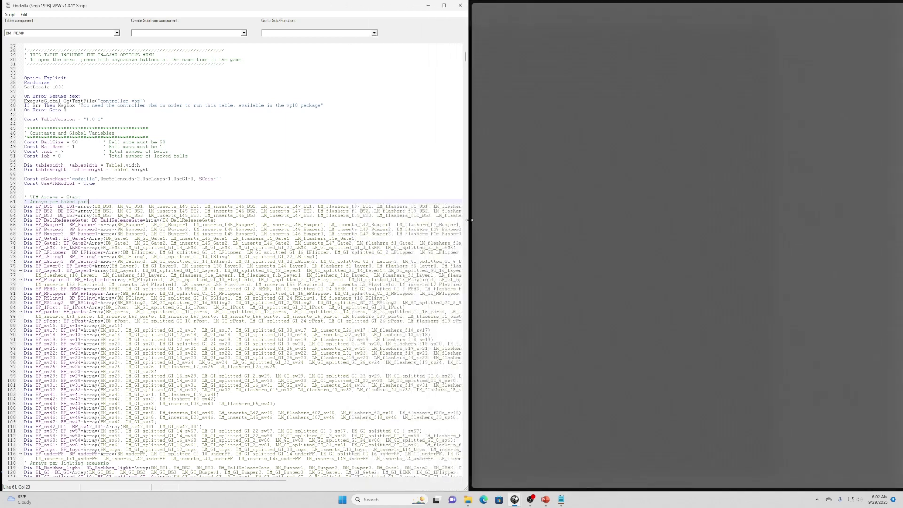
click(312, 229)
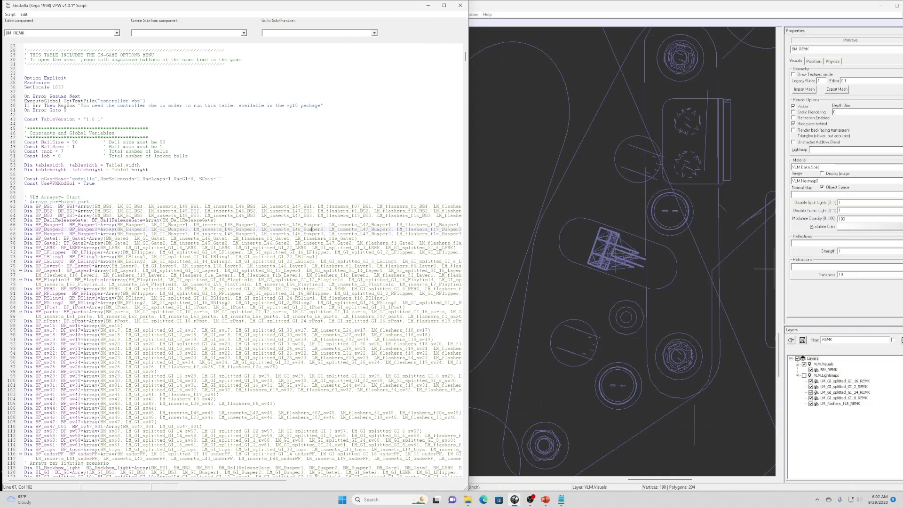
scroll(312, 229, down, 2)
drag(25, 170, 91, 169)
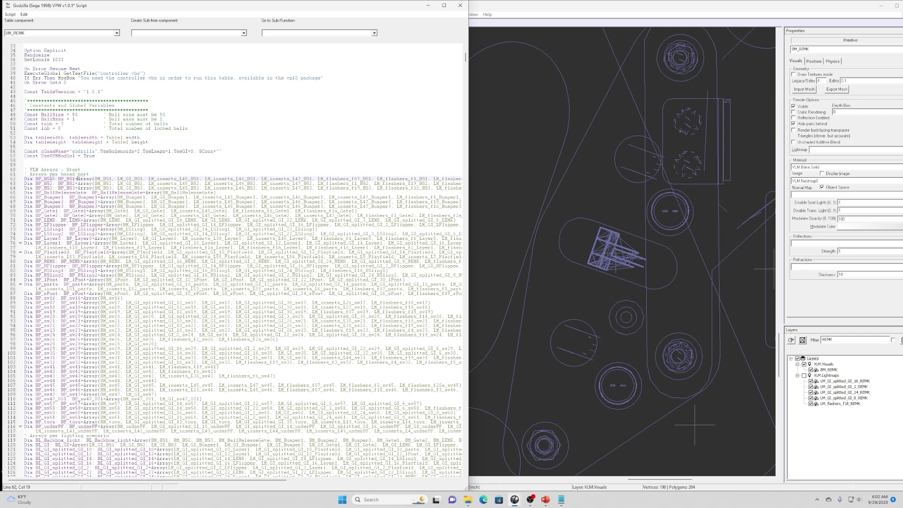
scroll(235, 258, down, 3)
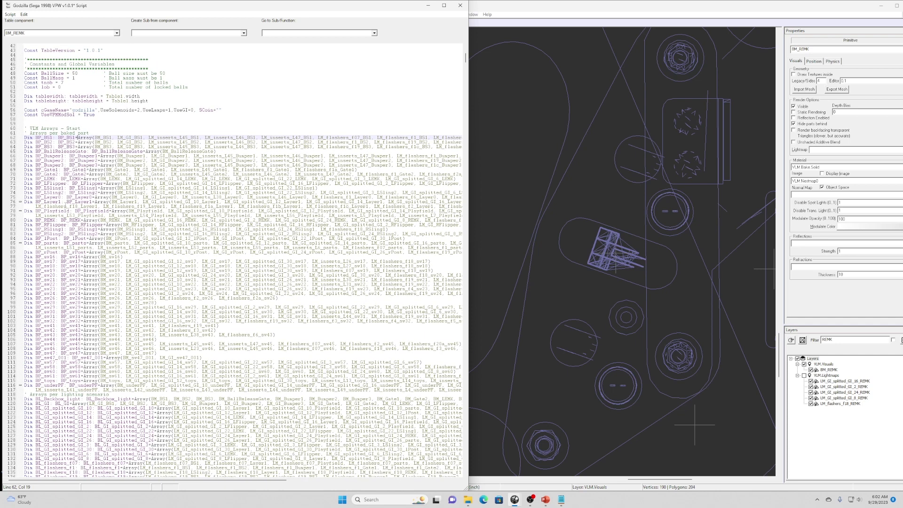
click(25, 133)
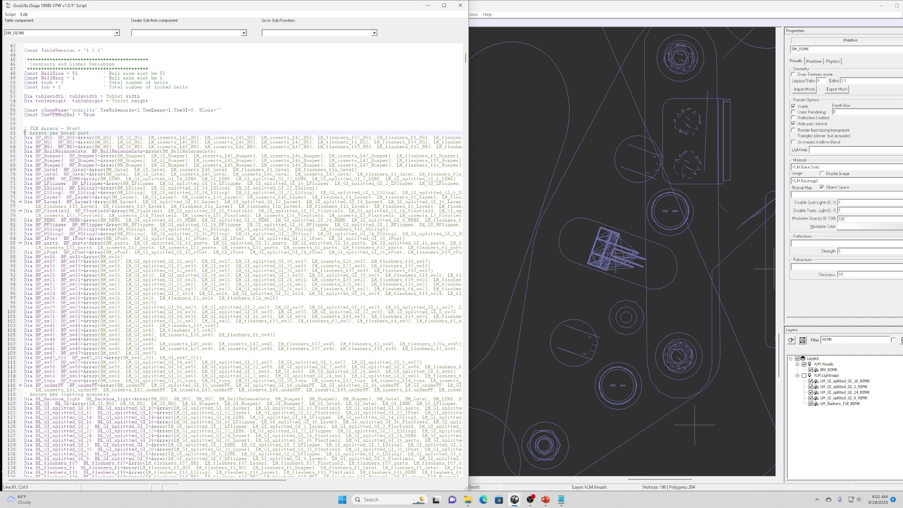
click(103, 138)
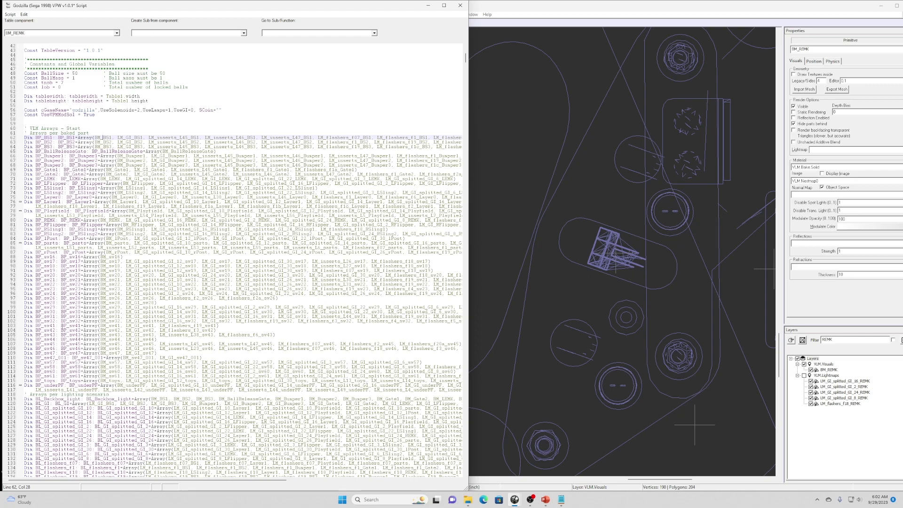
Examine the arrays per lighting scenario and the global arrays further down the script
scroll(63, 326, down, 7)
click(121, 299)
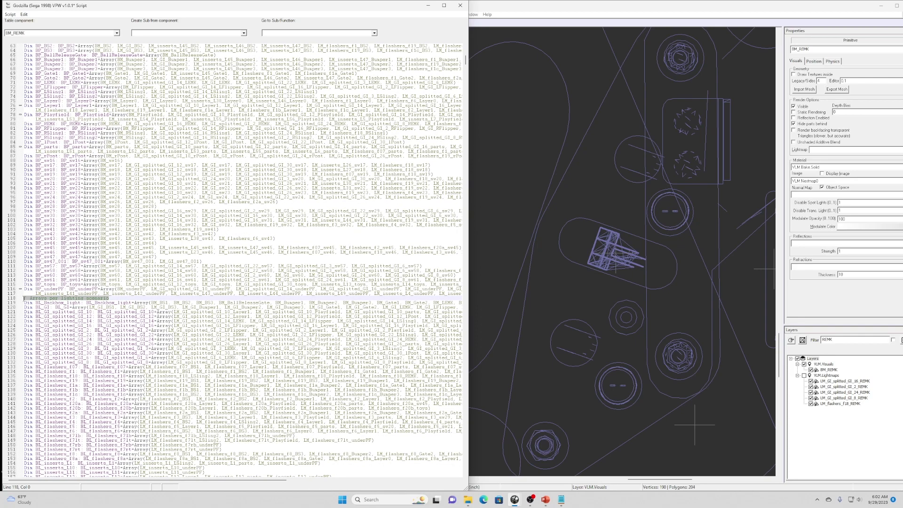
click(58, 312)
scroll(57, 312, down, 10)
scroll(243, 260, down, 16)
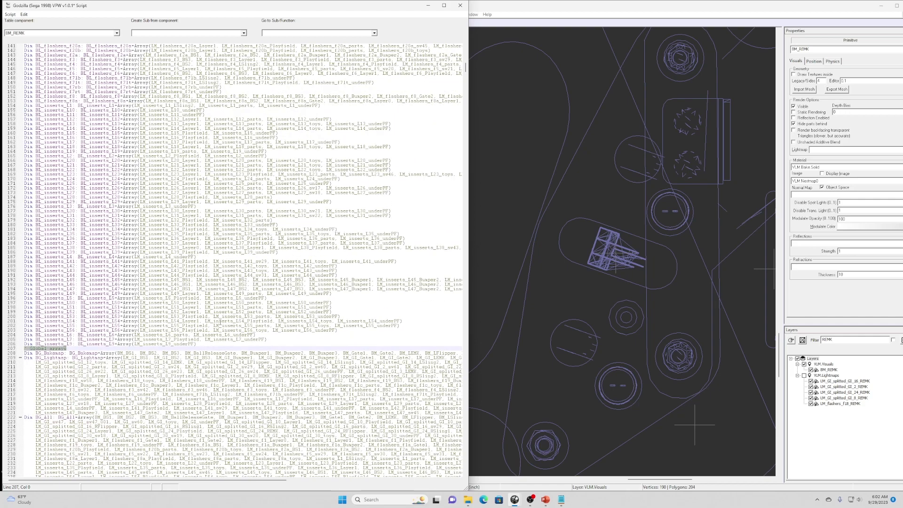
click(280, 380)
Return to the arrays per lighting scenario and highlight the BL_flashers_f18 array with its list of lightmaps
scroll(272, 376, up, 12)
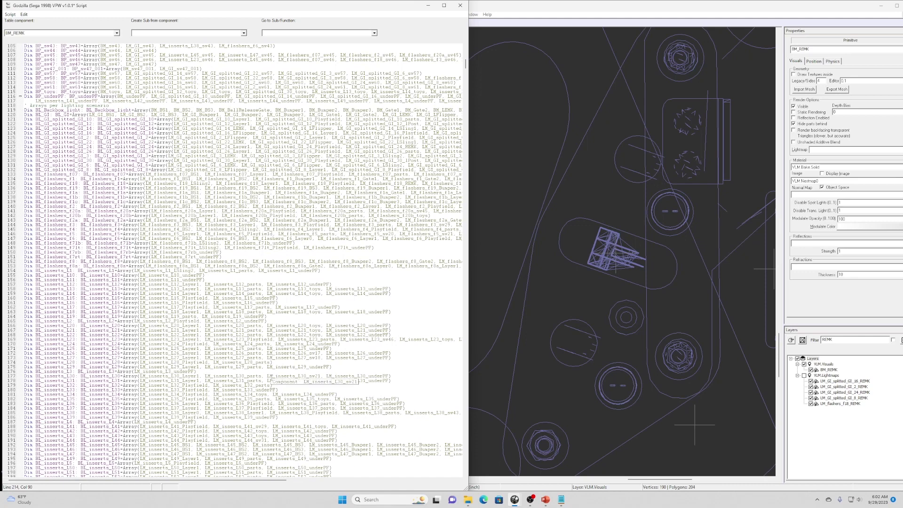
scroll(272, 377, up, 7)
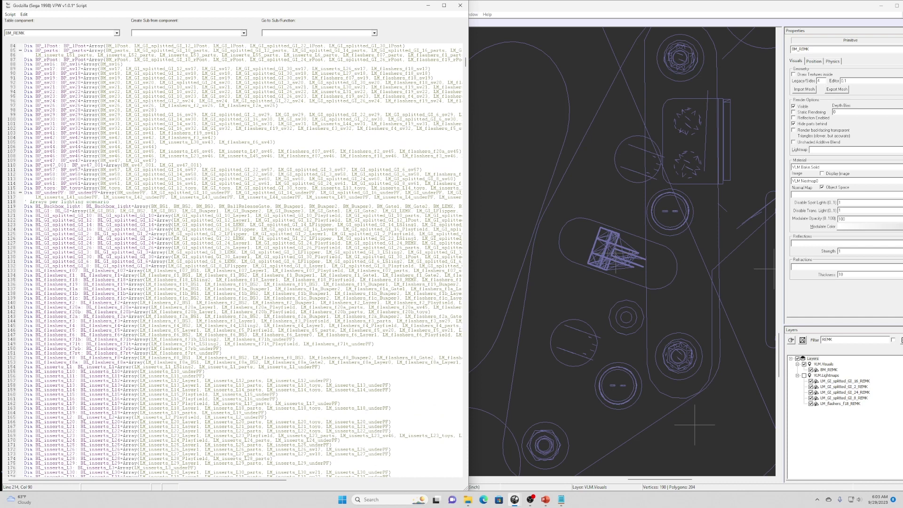
drag(109, 201, 61, 201)
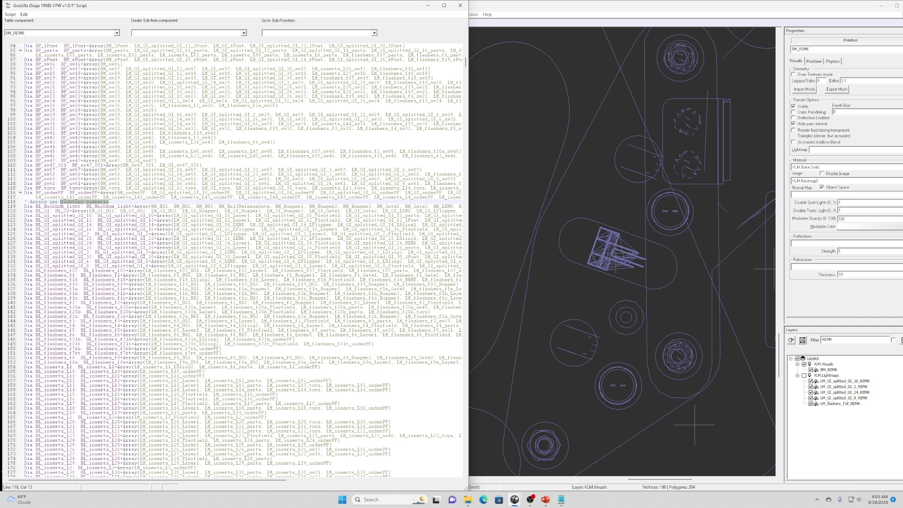
click(100, 233)
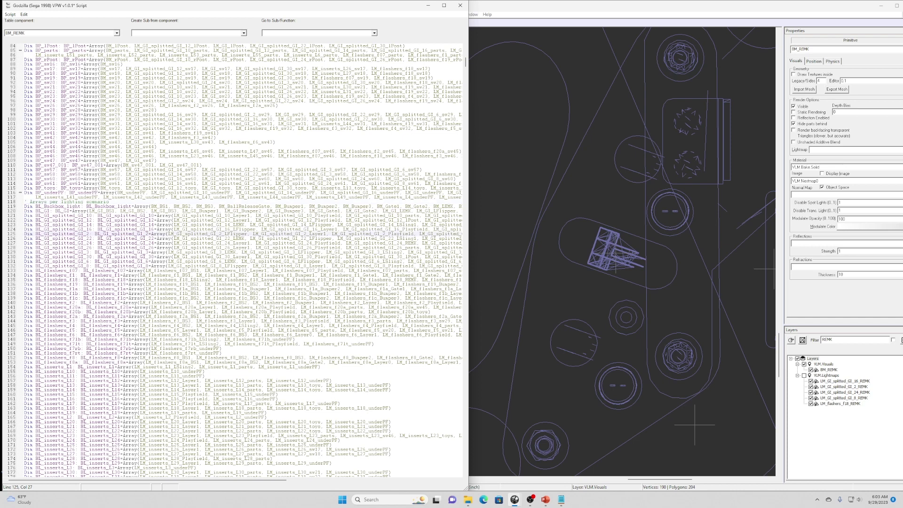
double_click(41, 280)
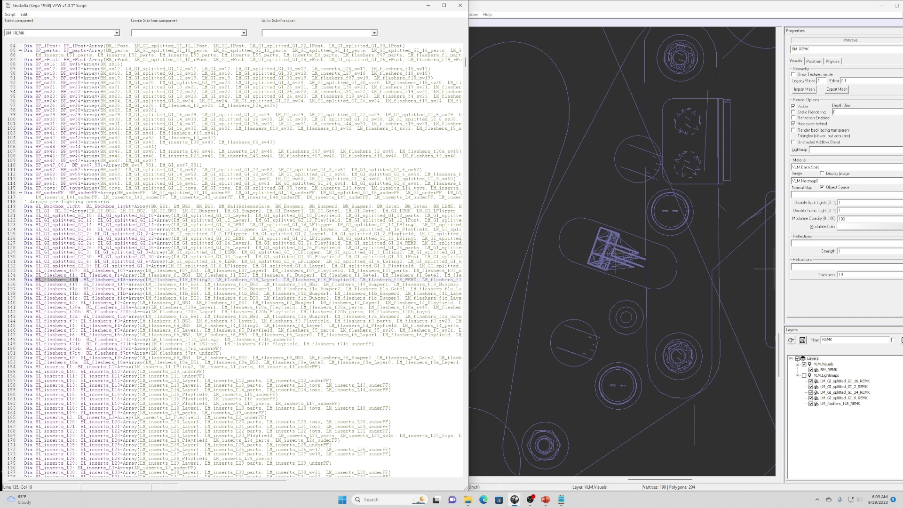
click(41, 281)
double_click(69, 279)
drag(84, 280, 405, 279)
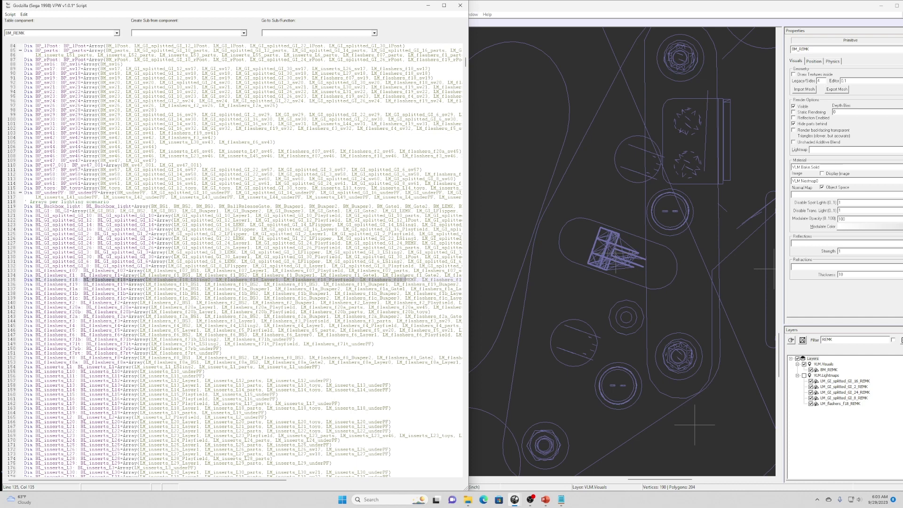
Filter the layers by f18, show all lightmaps in the VLM.Lightmaps group, and hide them again
click(828, 340)
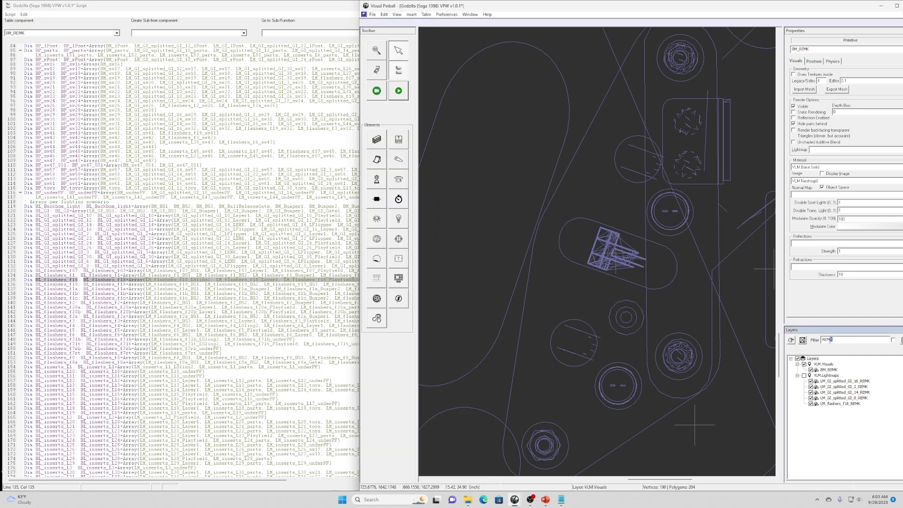
double_click(827, 339)
text(f18)
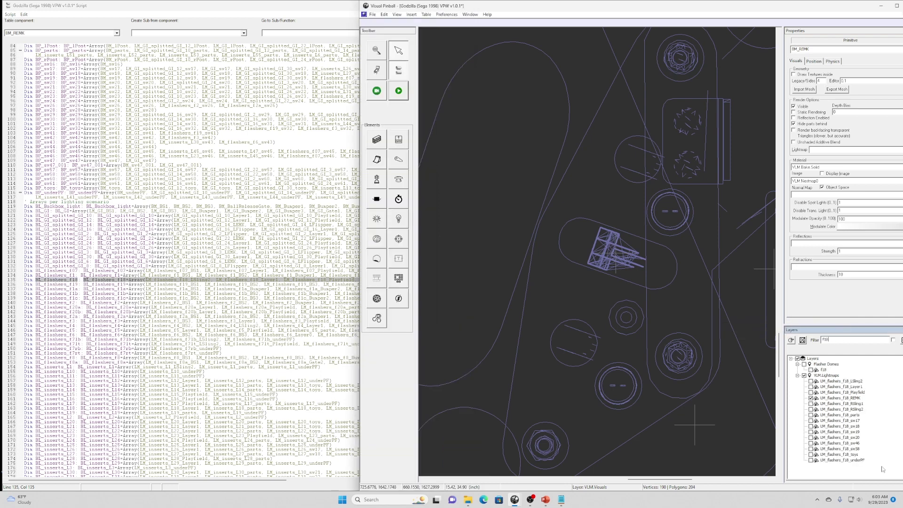
click(804, 375)
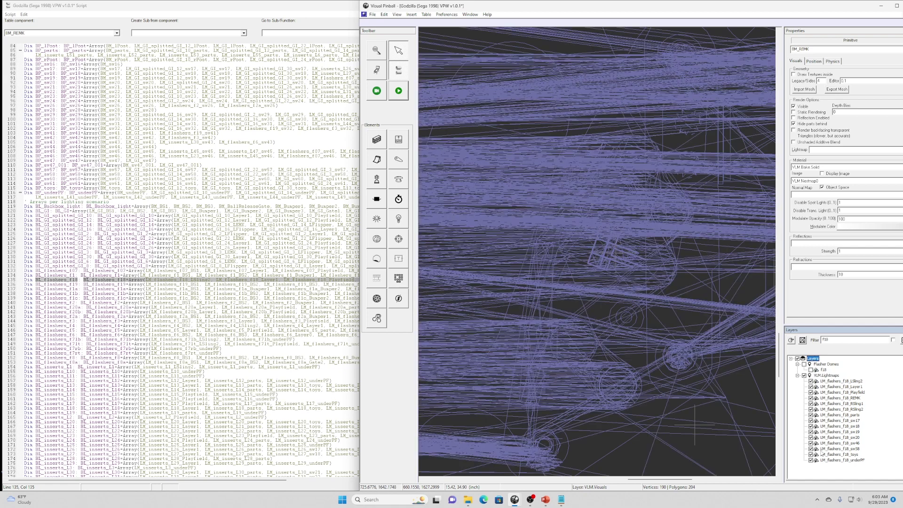
click(804, 376)
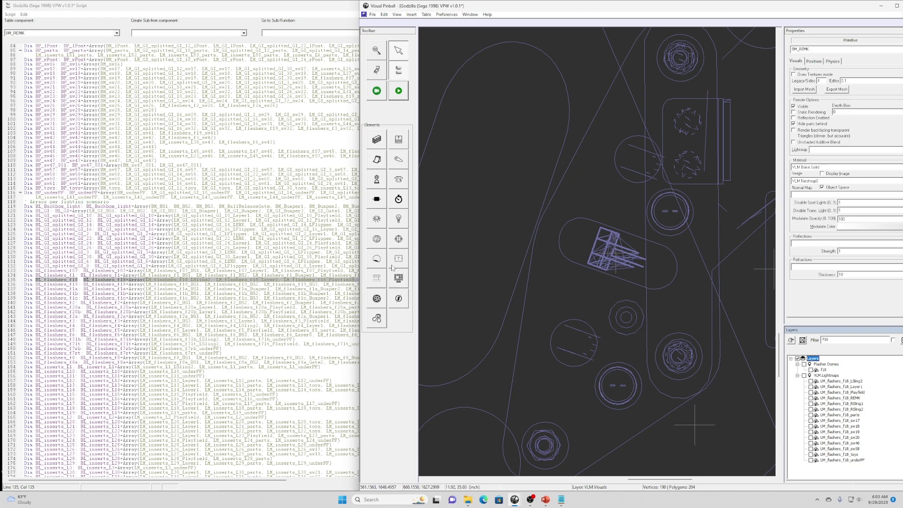
Return to the start of the VLM arrays in the script and filter the layers by REMK
click(154, 225)
scroll(154, 223, up, 6)
scroll(153, 307, up, 11)
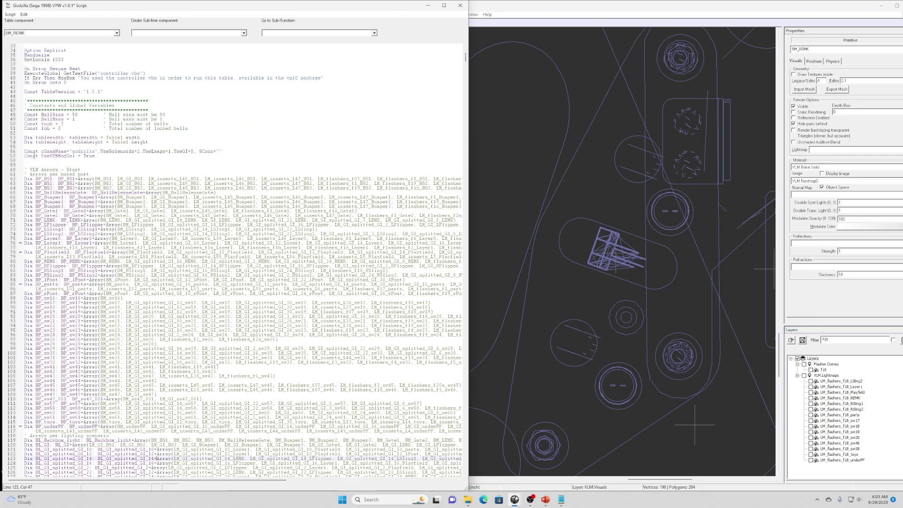
click(89, 170)
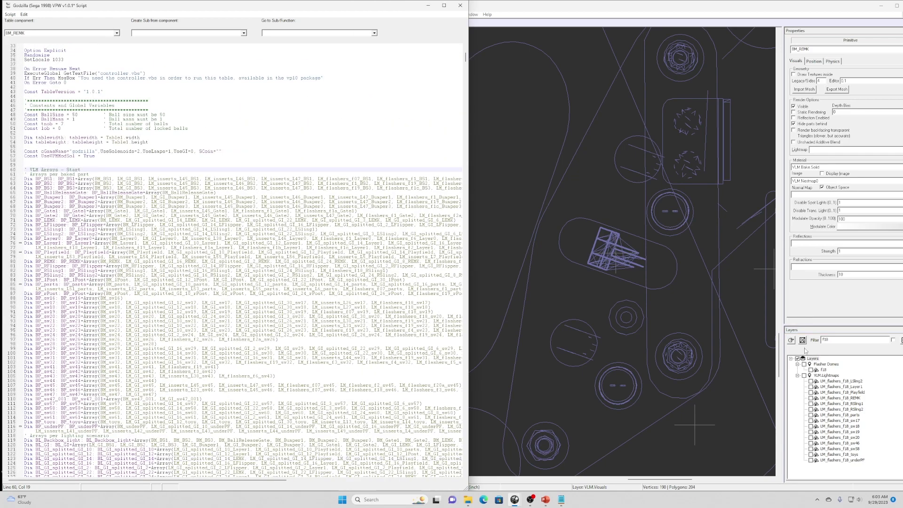
click(834, 339)
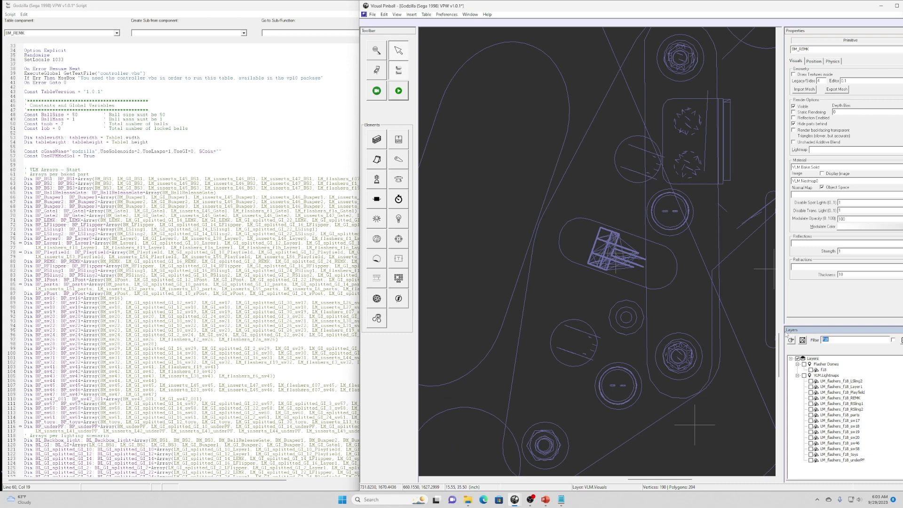
text(REMK)
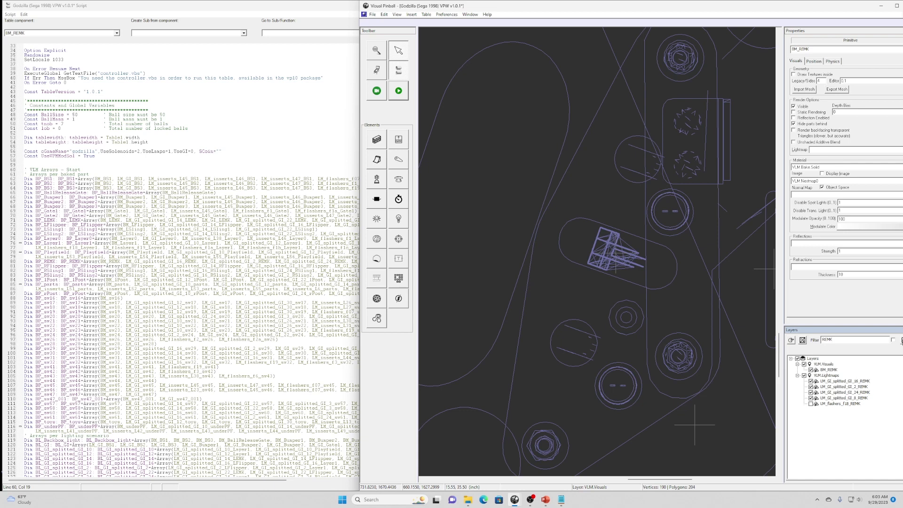
Highlight the BP_REMK array in the script, along with its BM_REMK entry and the start of its lightmap list
click(76, 198)
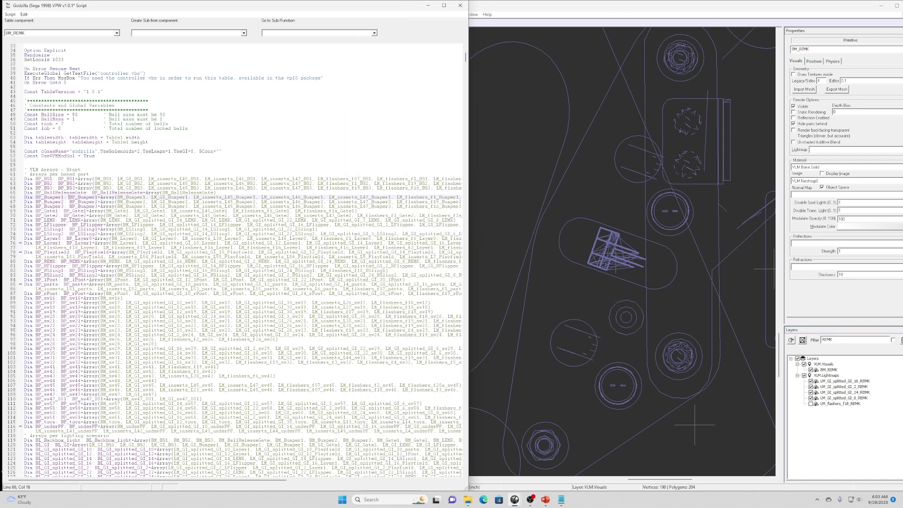
double_click(45, 261)
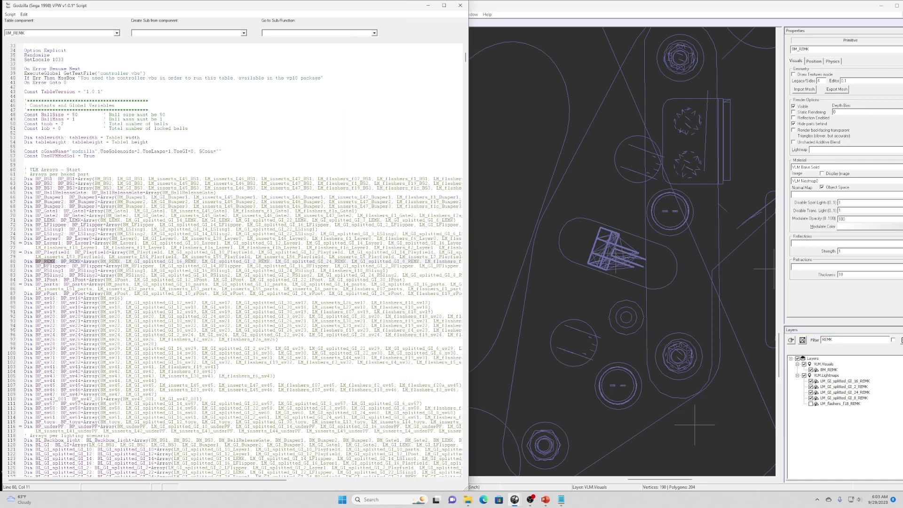
key(ctrl+c)
click(80, 302)
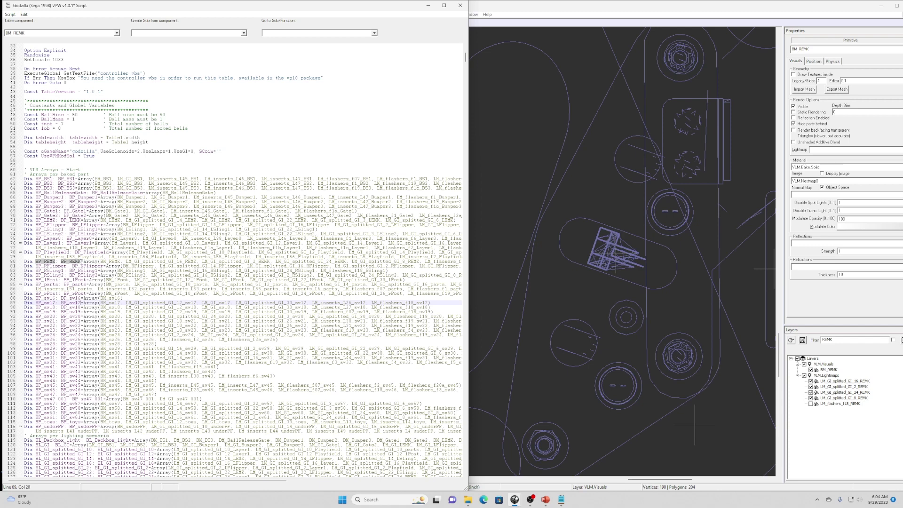
click(110, 262)
double_click(110, 262)
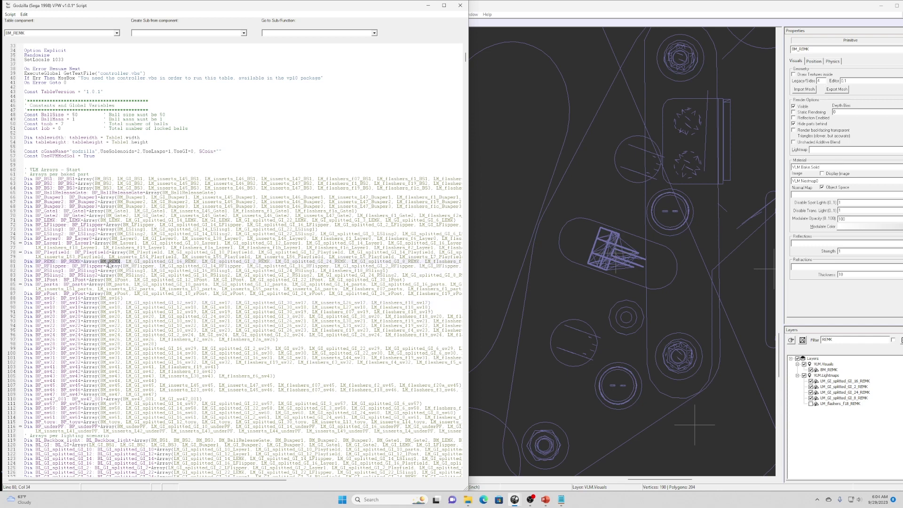
drag(126, 262, 168, 261)
Compare the REMK items in the layers with the script's array entries, and highlight the BP_REMK name again
click(838, 420)
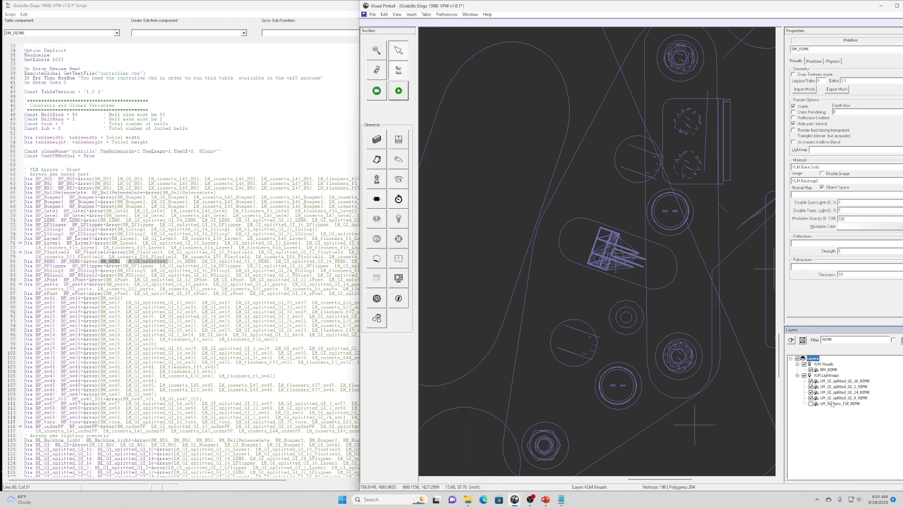
double_click(840, 339)
click(185, 266)
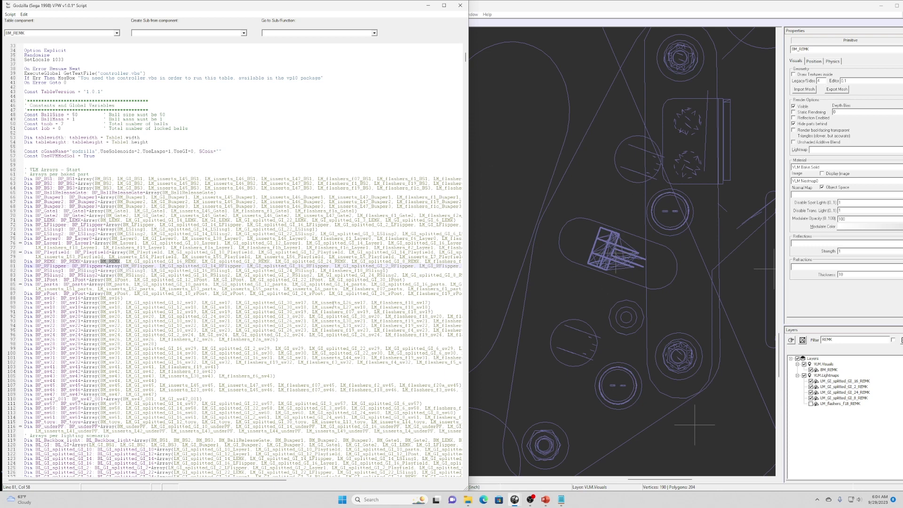
double_click(45, 262)
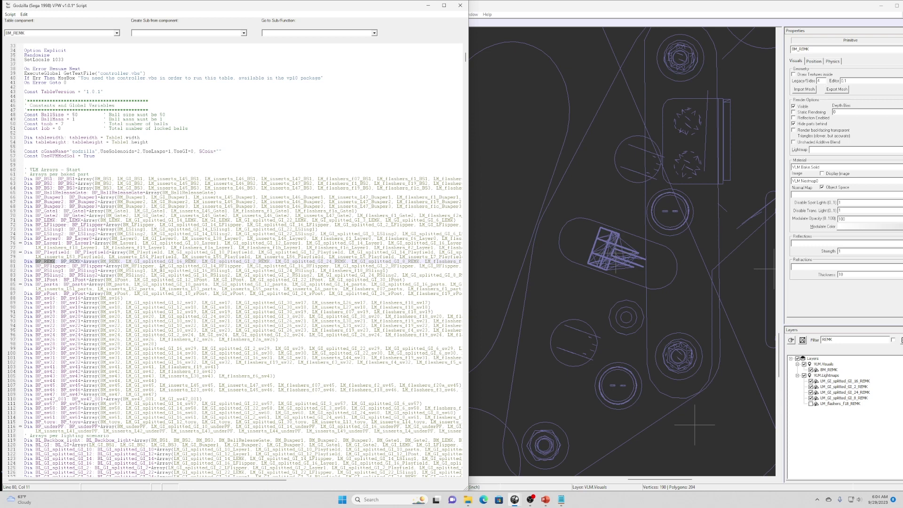
Go to the global arrays in the script and highlight the BG_Bakemap, BG_Lightmap and BG_All declarations
scroll(172, 277, down, 5)
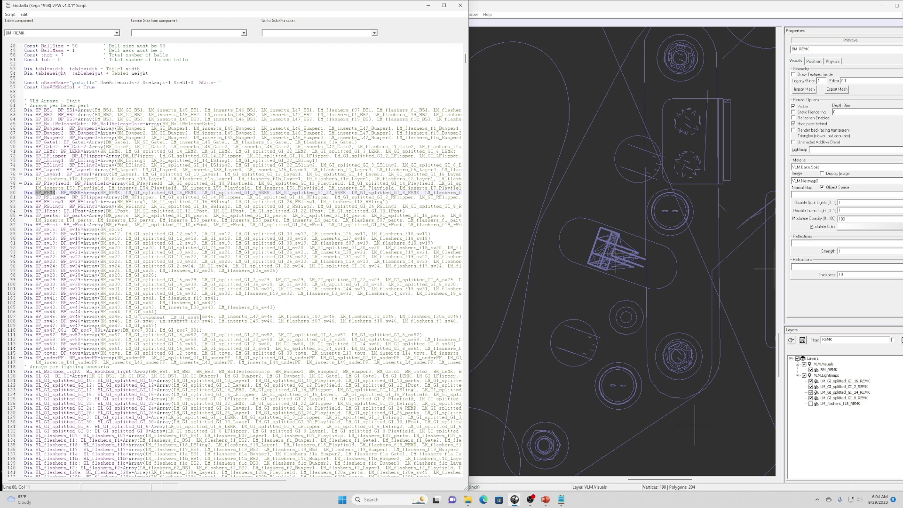
scroll(137, 314, down, 14)
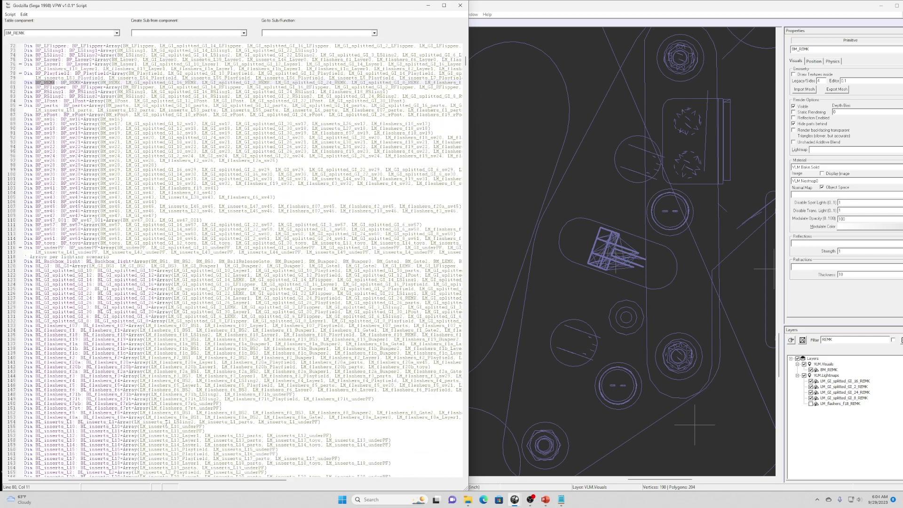
scroll(103, 268, down, 20)
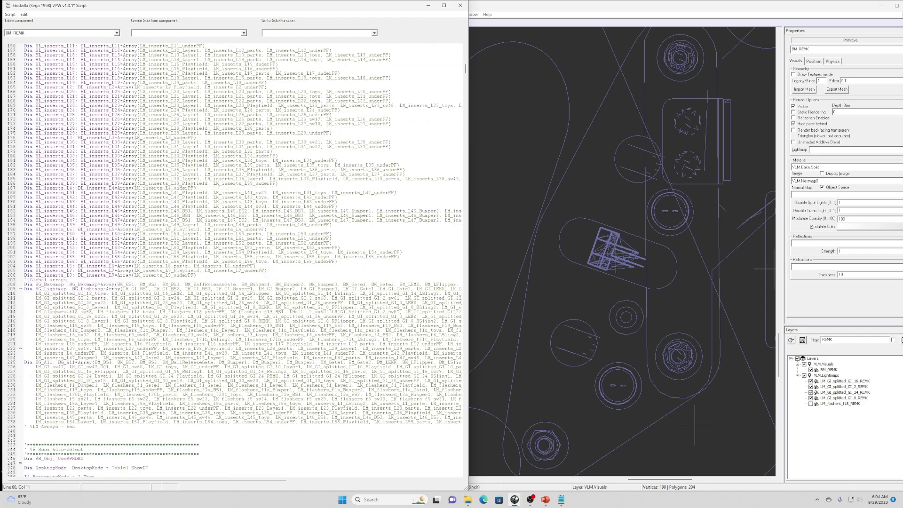
triple_click(77, 266)
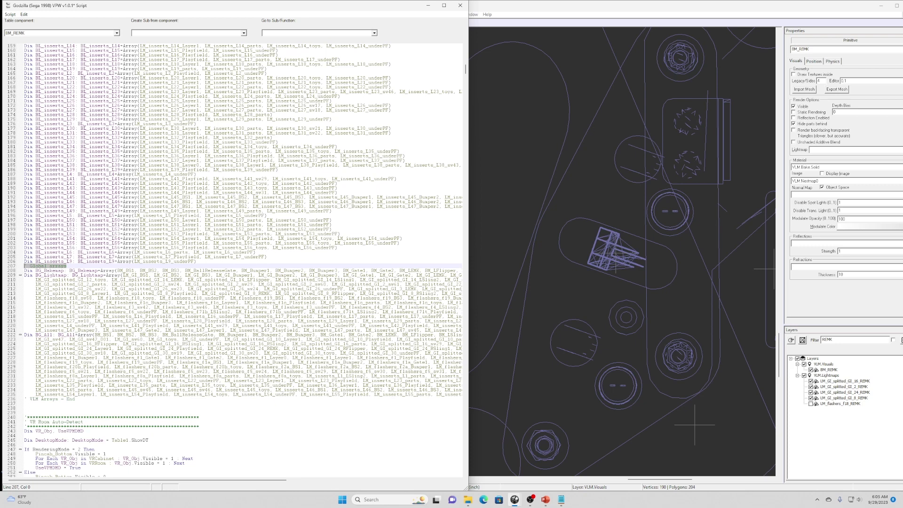
drag(26, 273, 95, 321)
click(95, 344)
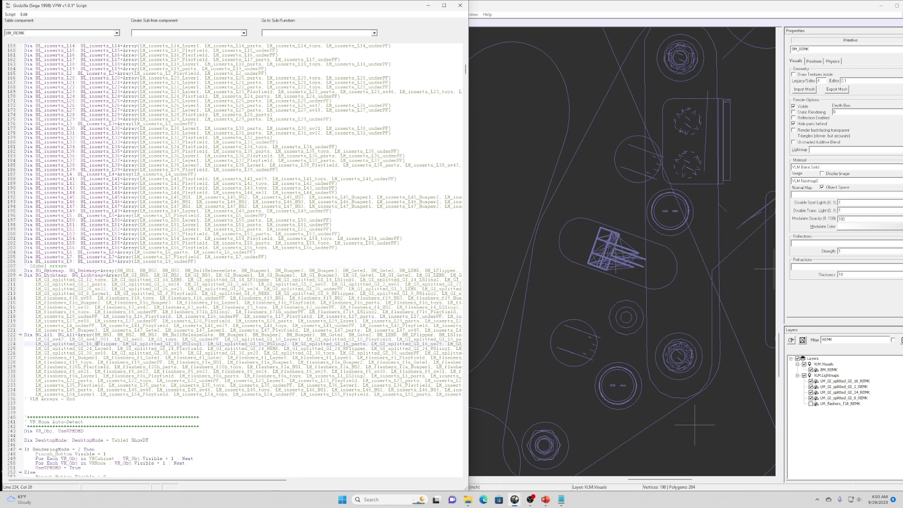
drag(25, 270, 58, 275)
click(66, 289)
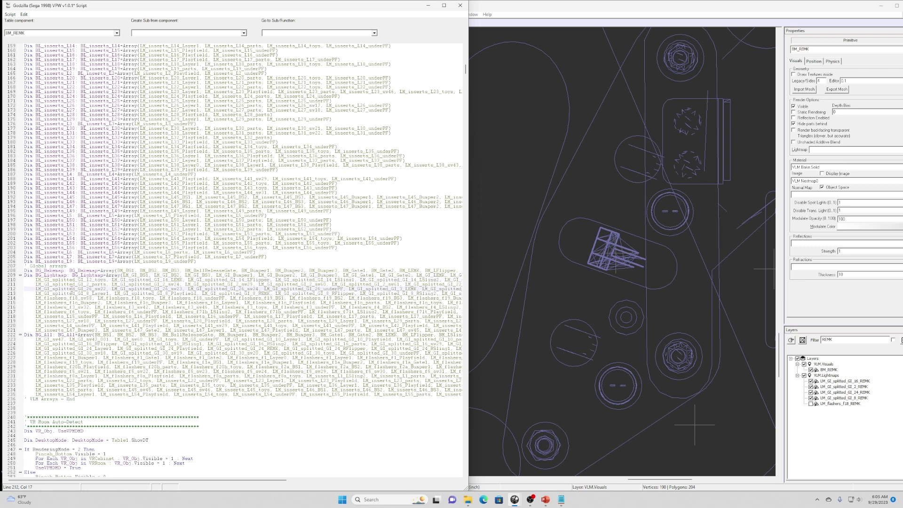
double_click(50, 335)
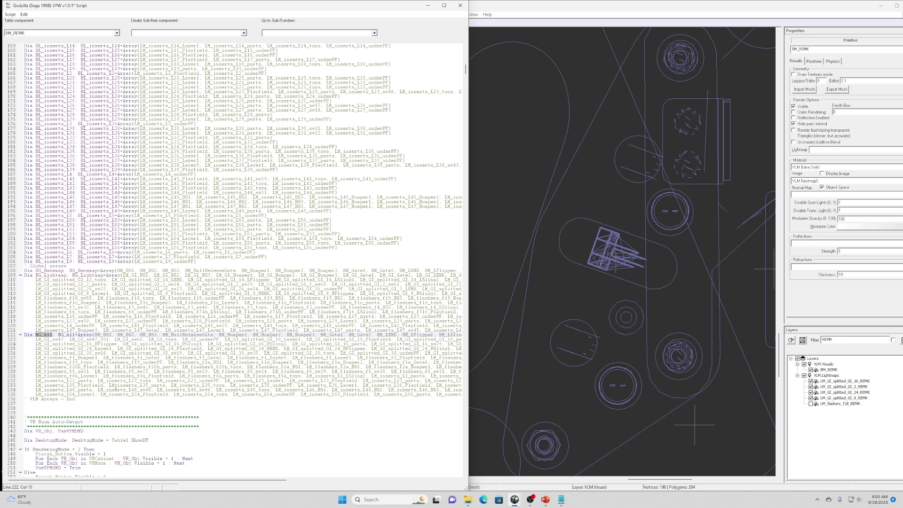
Preview the VLM.Nestmap0 through VLM.Nestmap3 textures in the Image Manager and close it
click(885, 376)
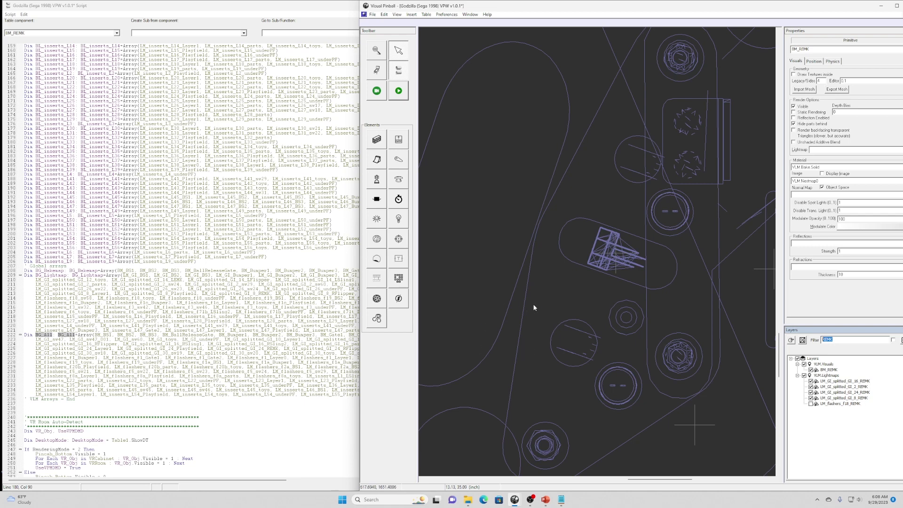
click(426, 14)
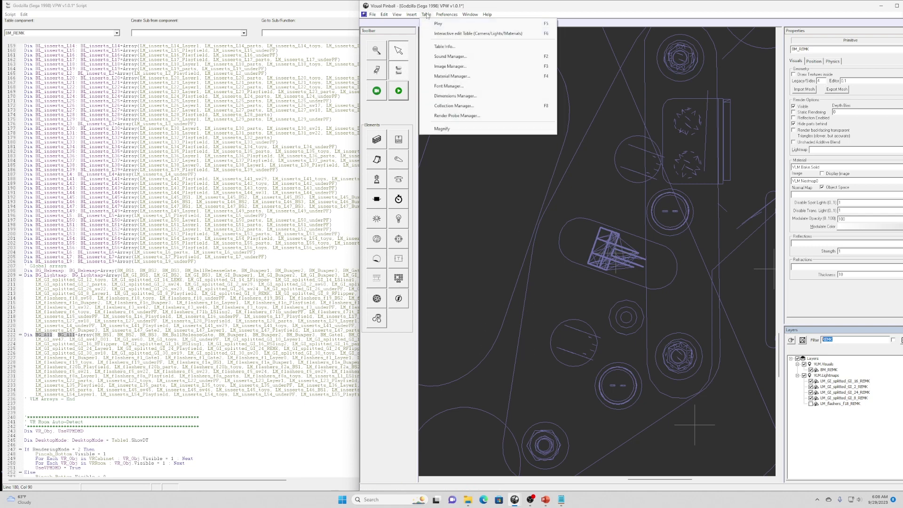
click(454, 67)
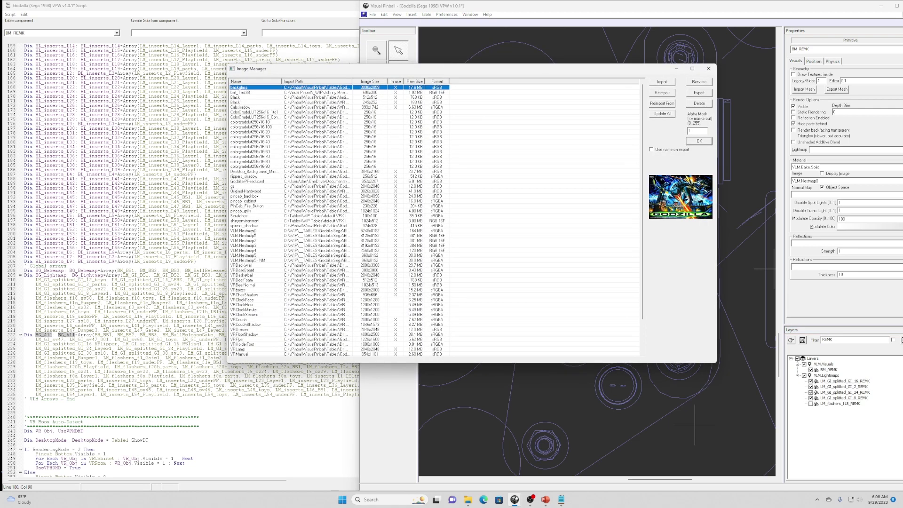
click(254, 231)
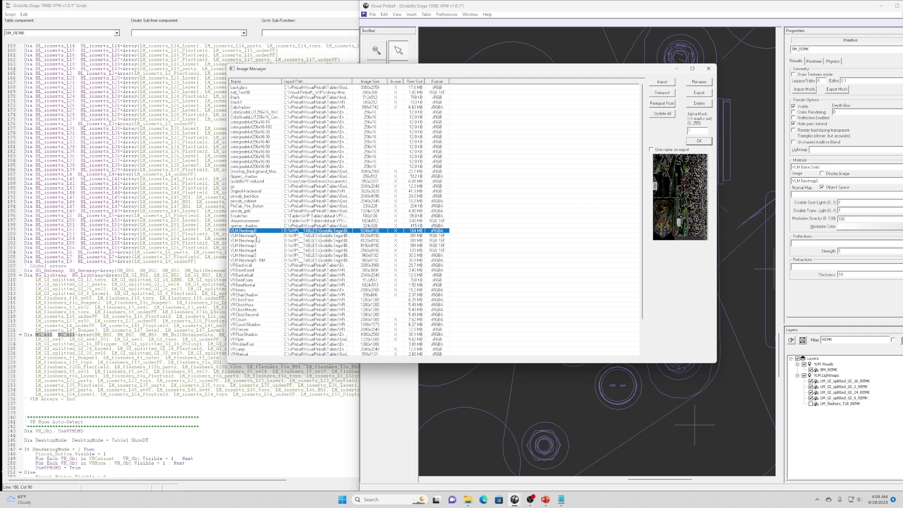
click(255, 236)
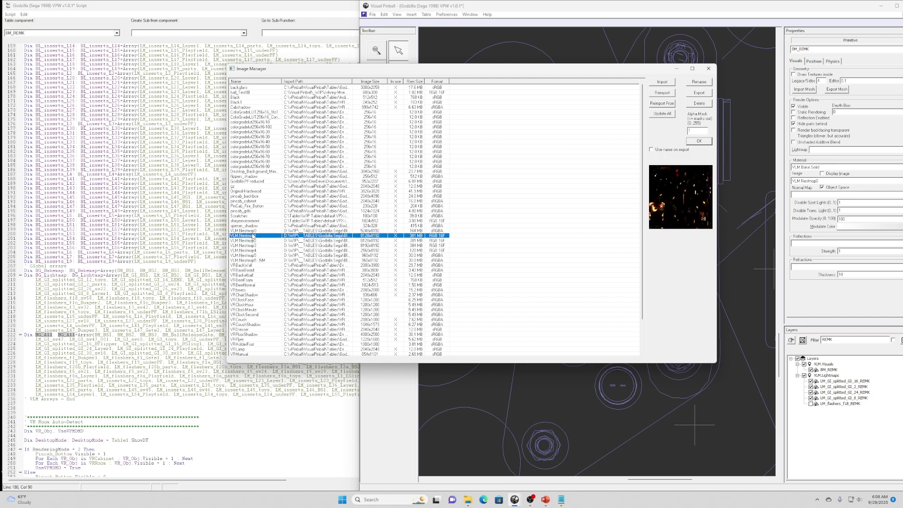
click(255, 232)
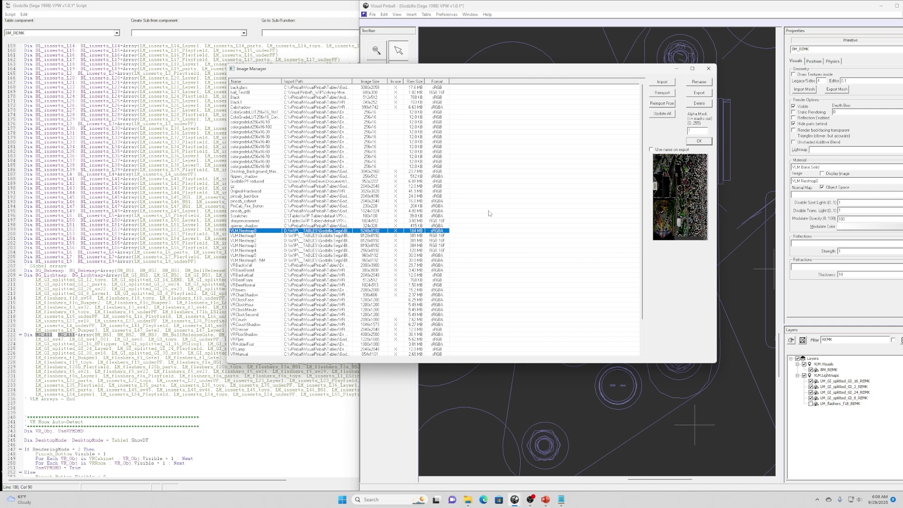
click(256, 236)
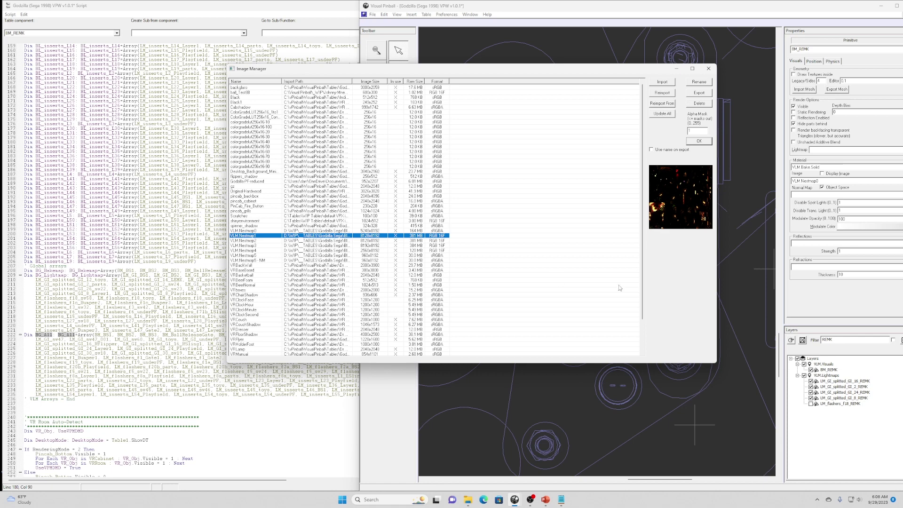
click(258, 240)
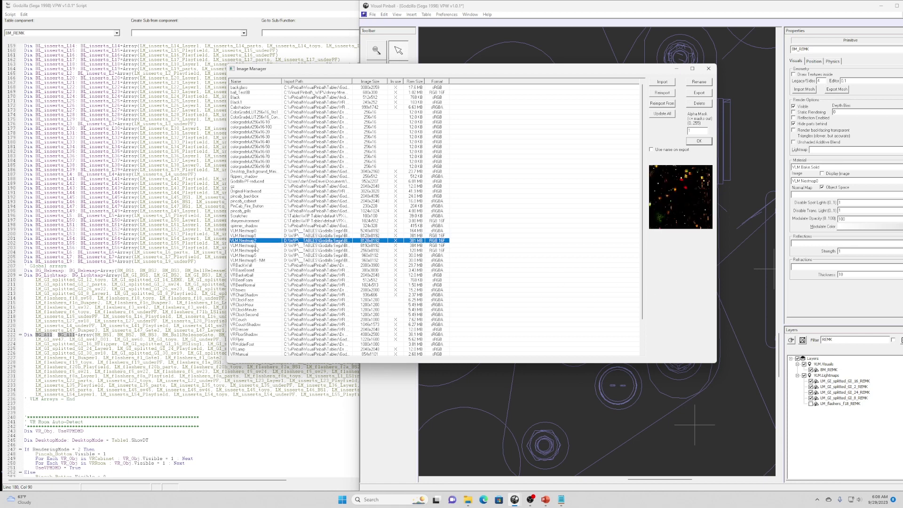
click(257, 246)
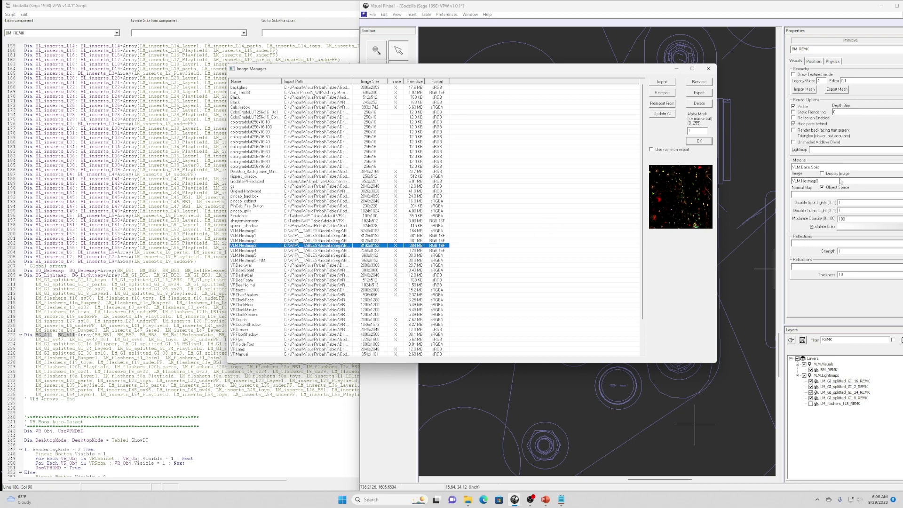
click(701, 142)
Compare the transparency settings of the VLM.Bake.Active and VLM.Bake.Solid materials in the Material Manager and close it
click(425, 15)
mouse_move(412, 17)
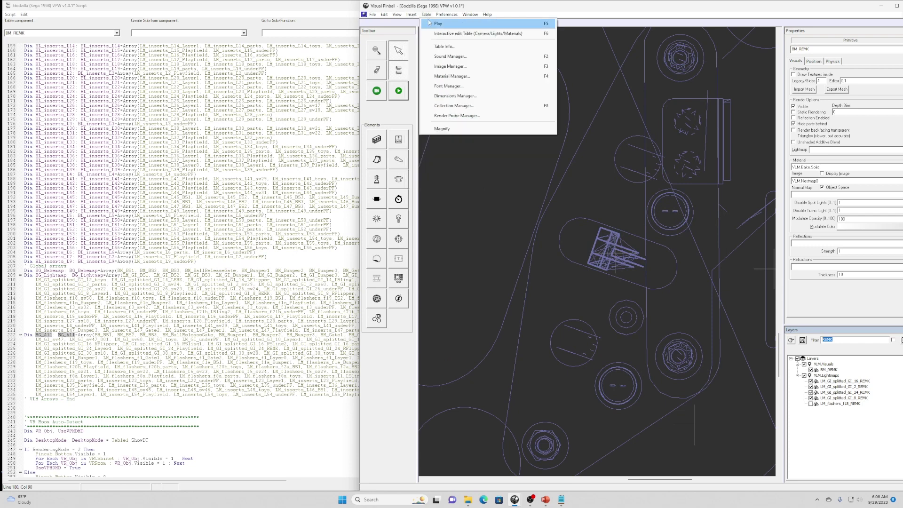
click(446, 75)
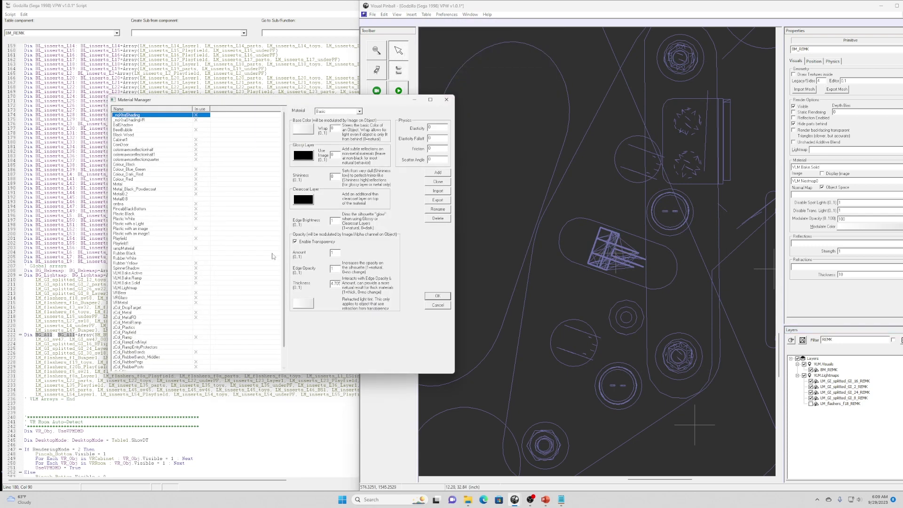
click(134, 274)
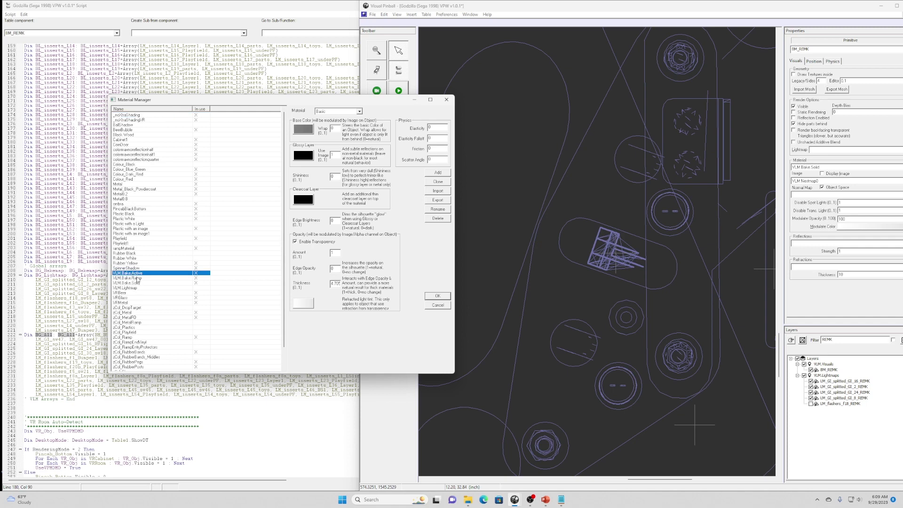
click(139, 283)
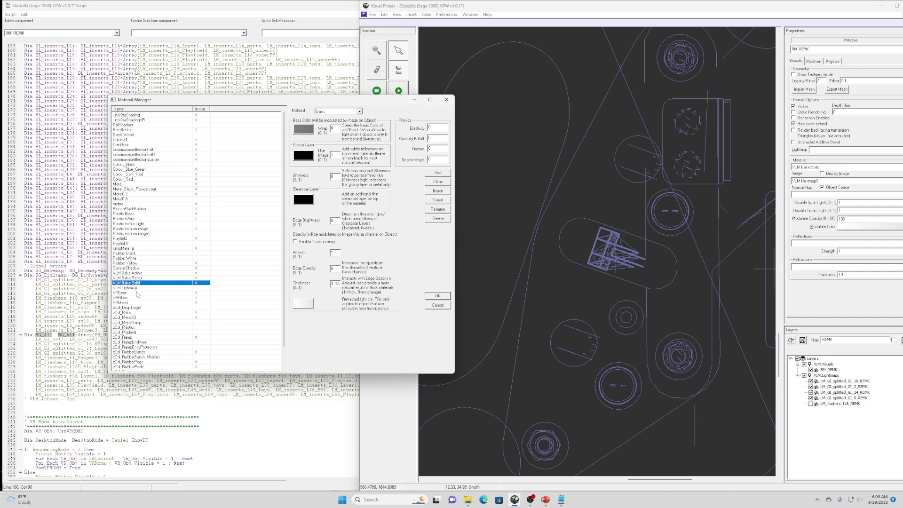
click(130, 273)
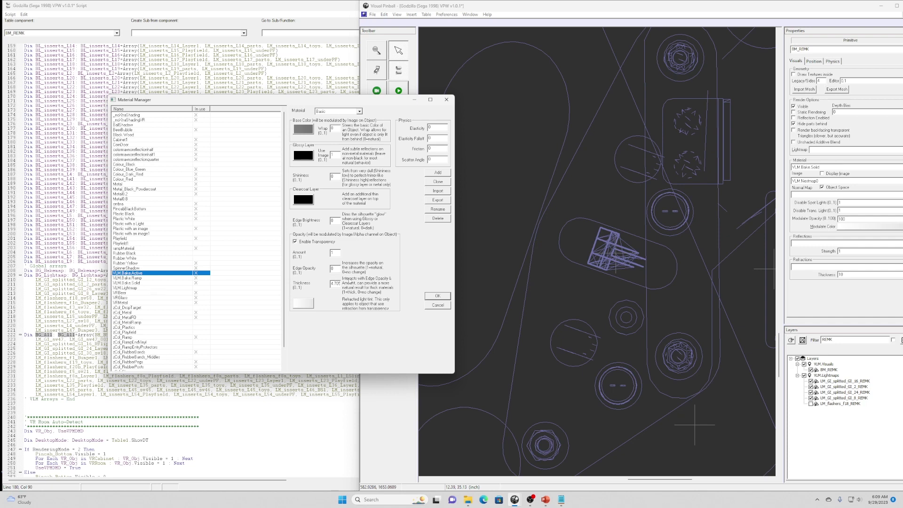
click(138, 283)
click(135, 275)
click(437, 296)
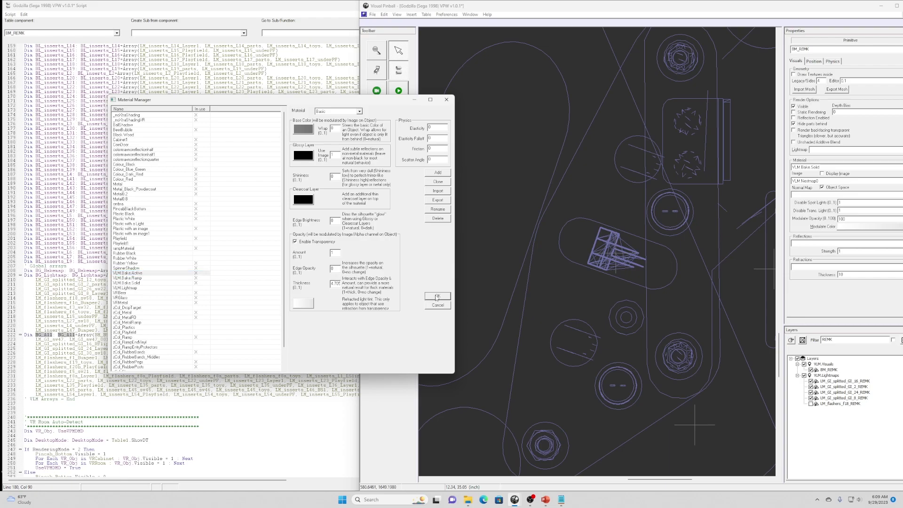